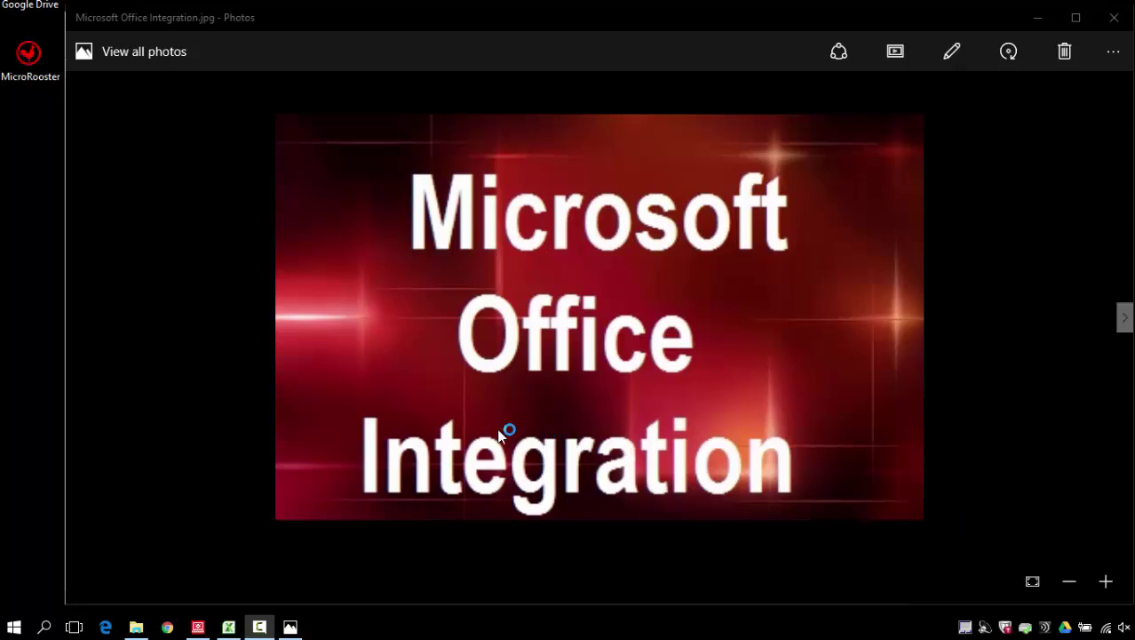
Open MicroStrategy's Office Configuration tool, review the General load, refresh and default options, and close it without saving
left_click(19, 626)
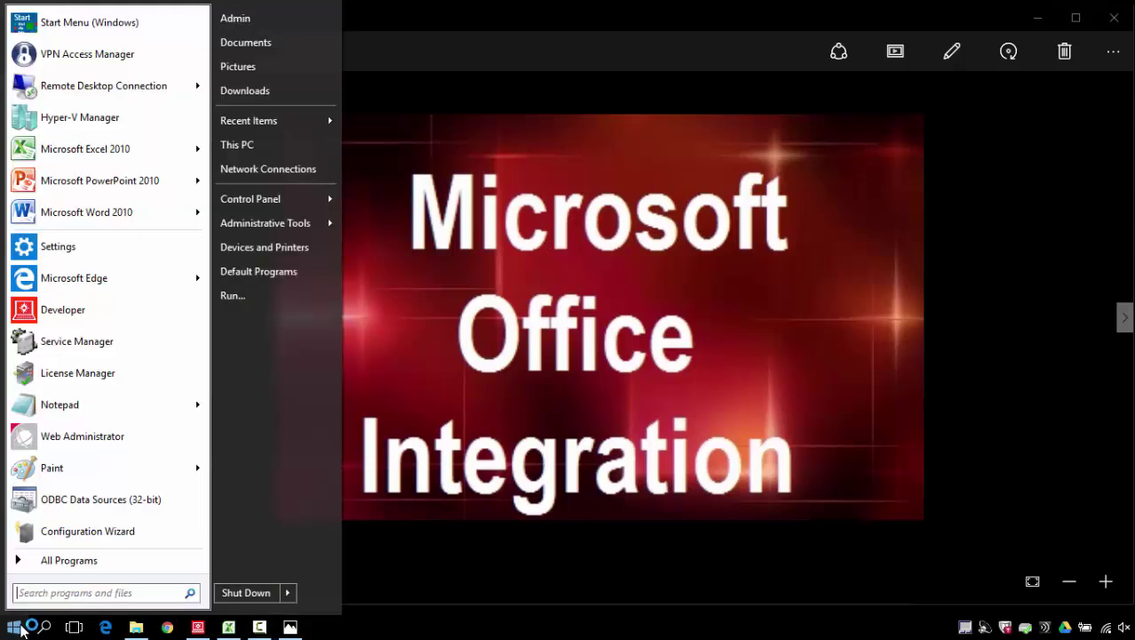
left_click(54, 562)
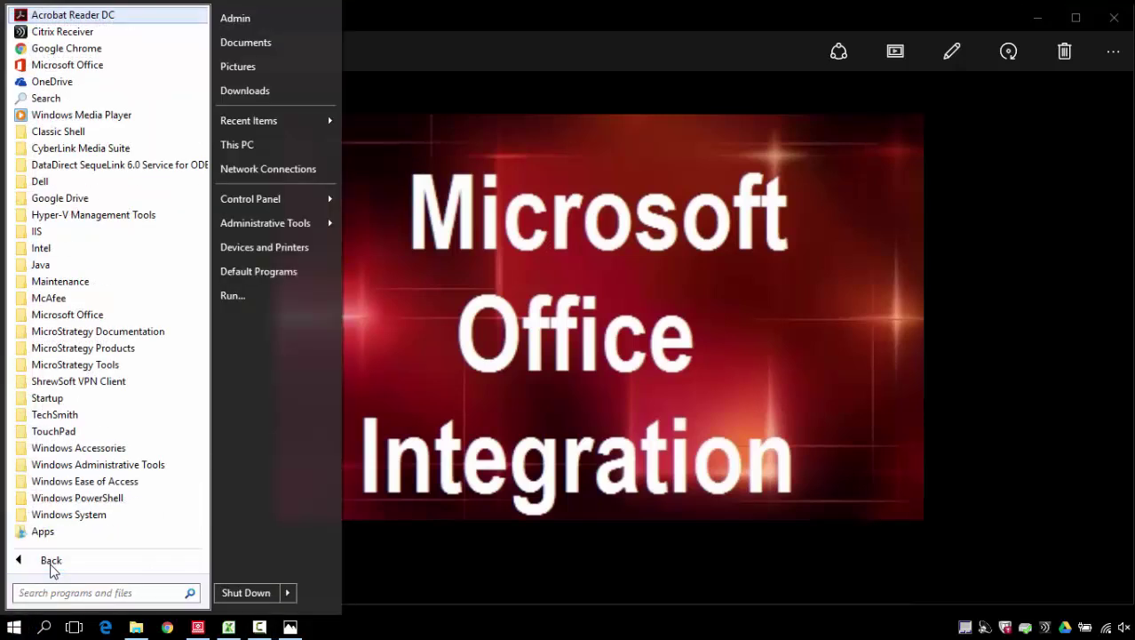
left_click(105, 364)
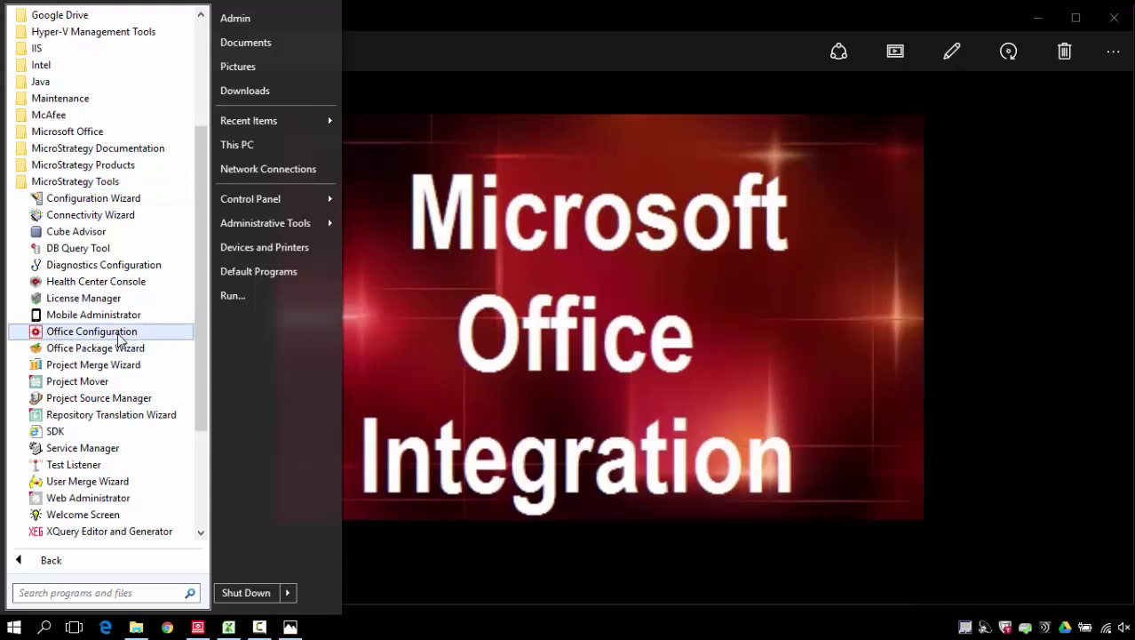
left_click(118, 336)
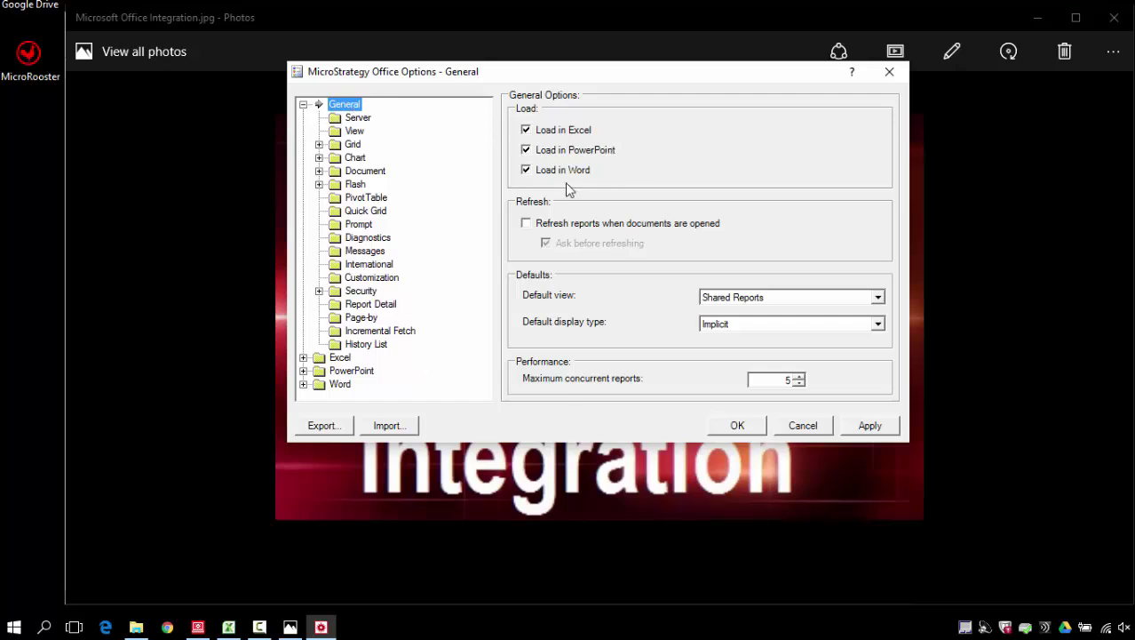
key("Tab")
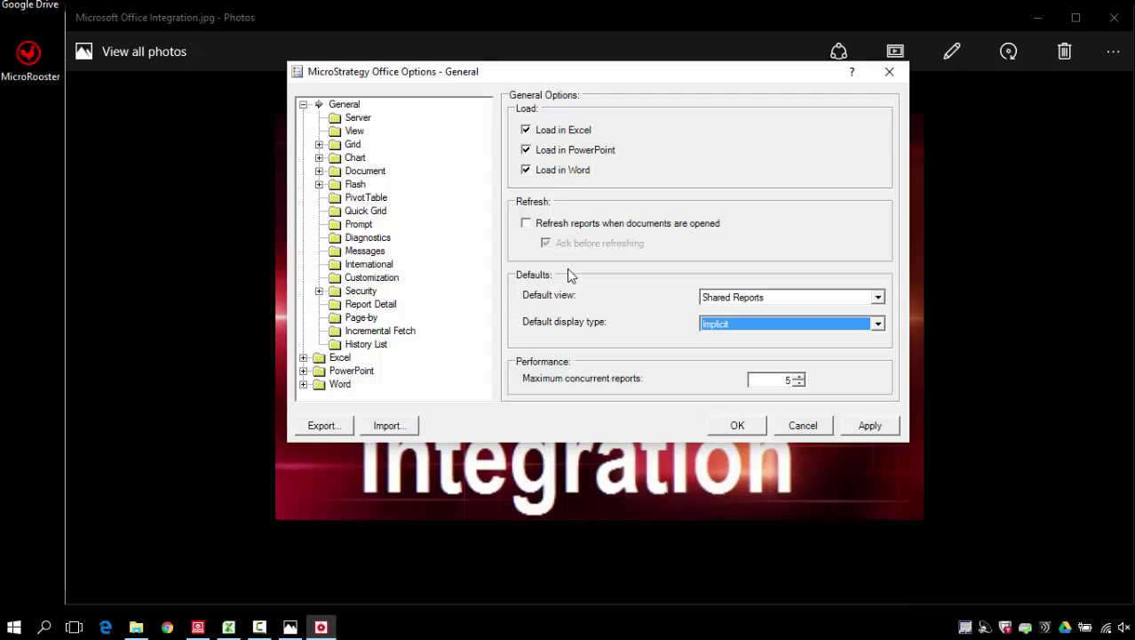
left_click(816, 428)
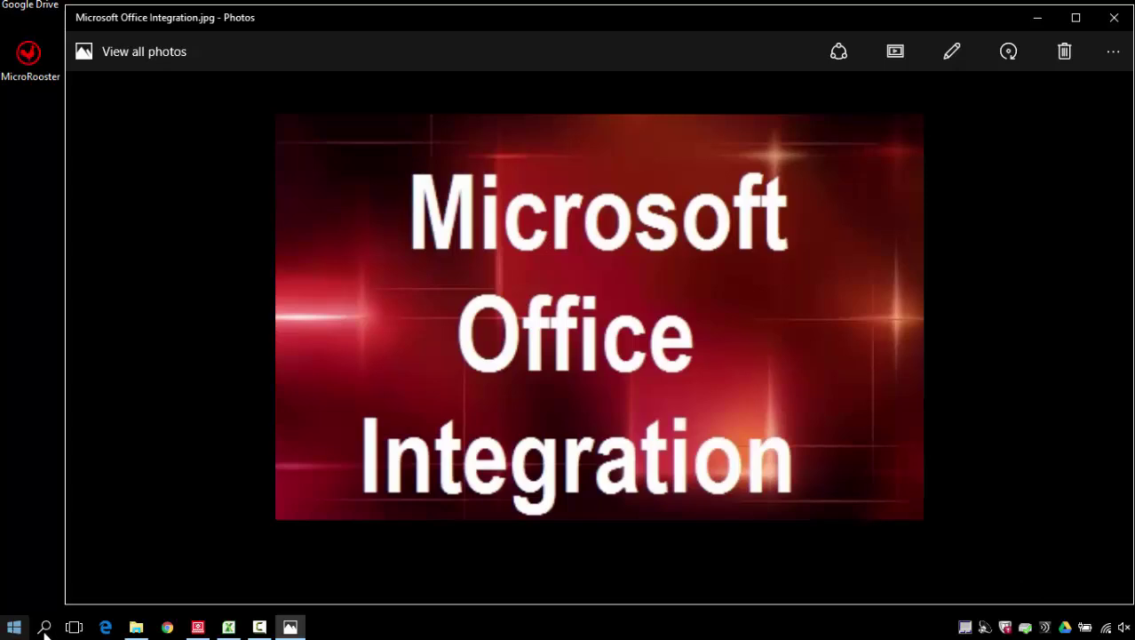
Switch to the blank Excel workbook and launch MicroStrategy Office from its add-in
left_click(233, 625)
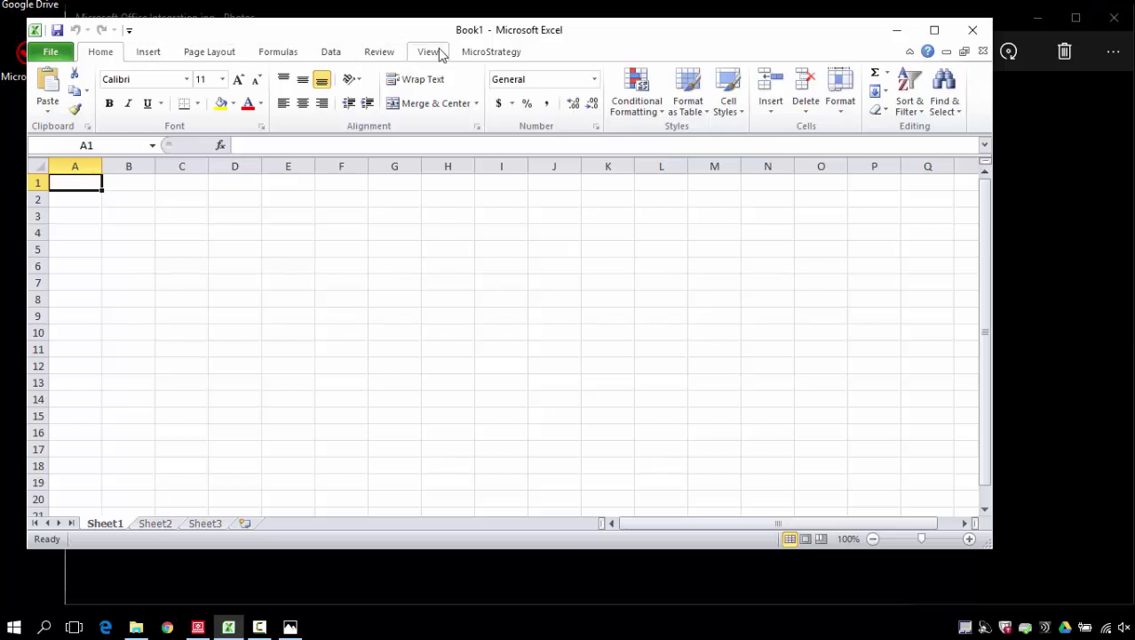
left_click(487, 54)
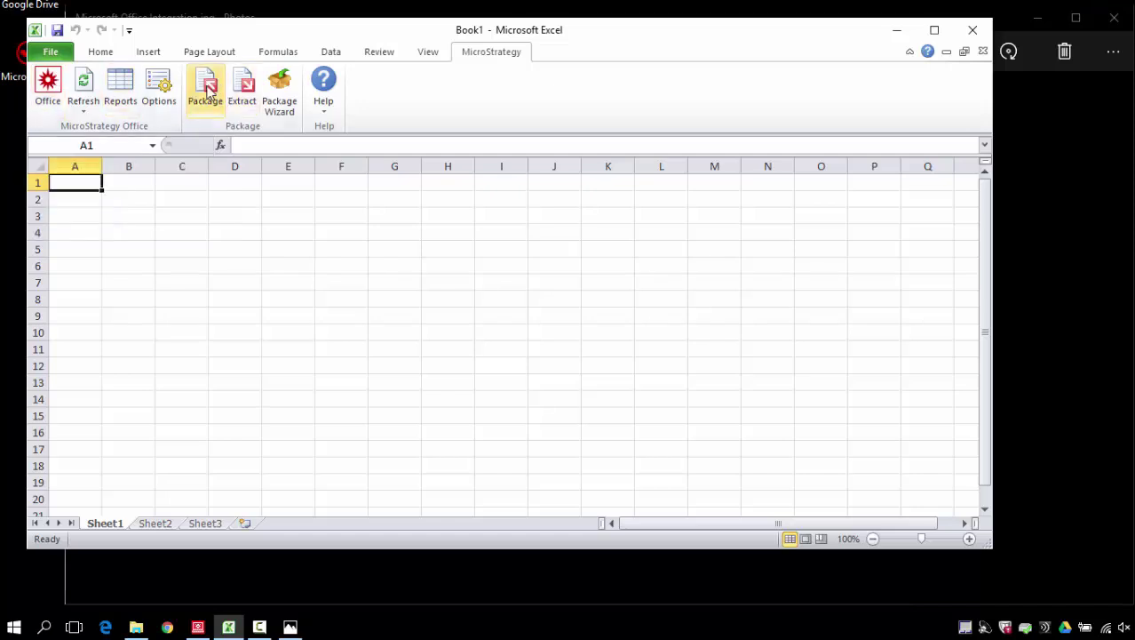
left_click(48, 105)
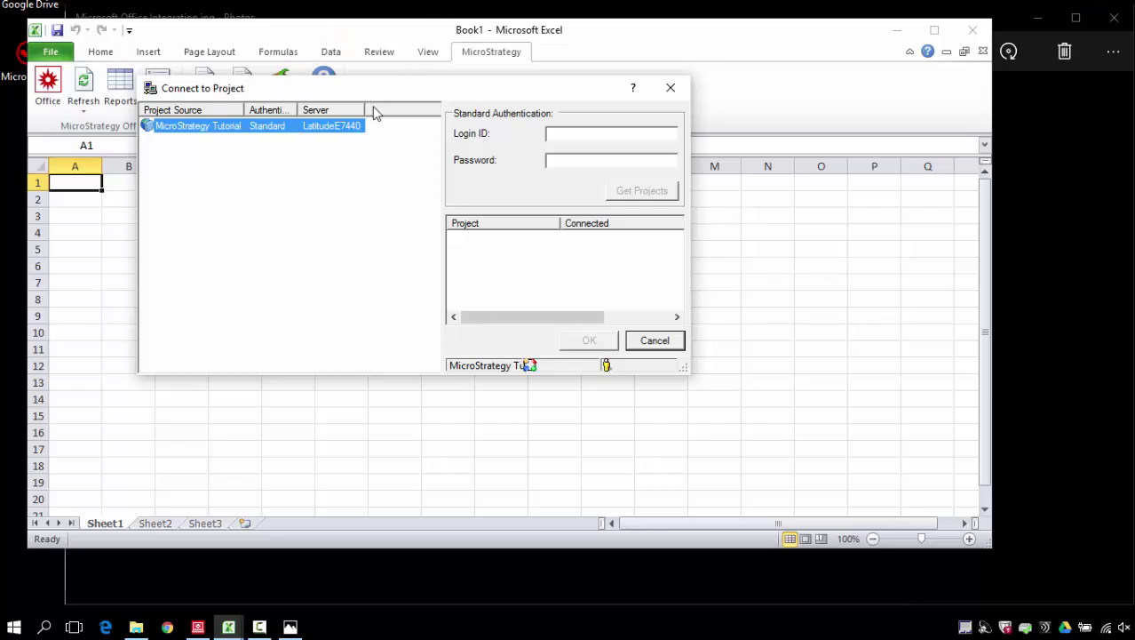
Log in to the project source as Administrator with a blank password and connect to the MicroStrategy Tutorial project
left_click(587, 136)
type("Admi")
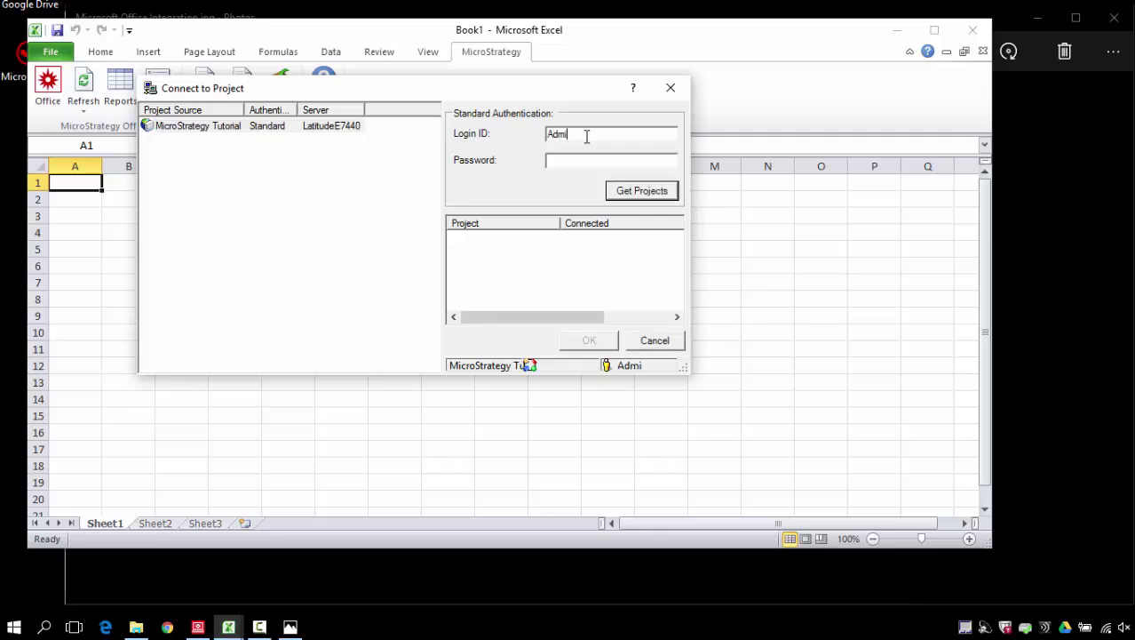
type("nistrator")
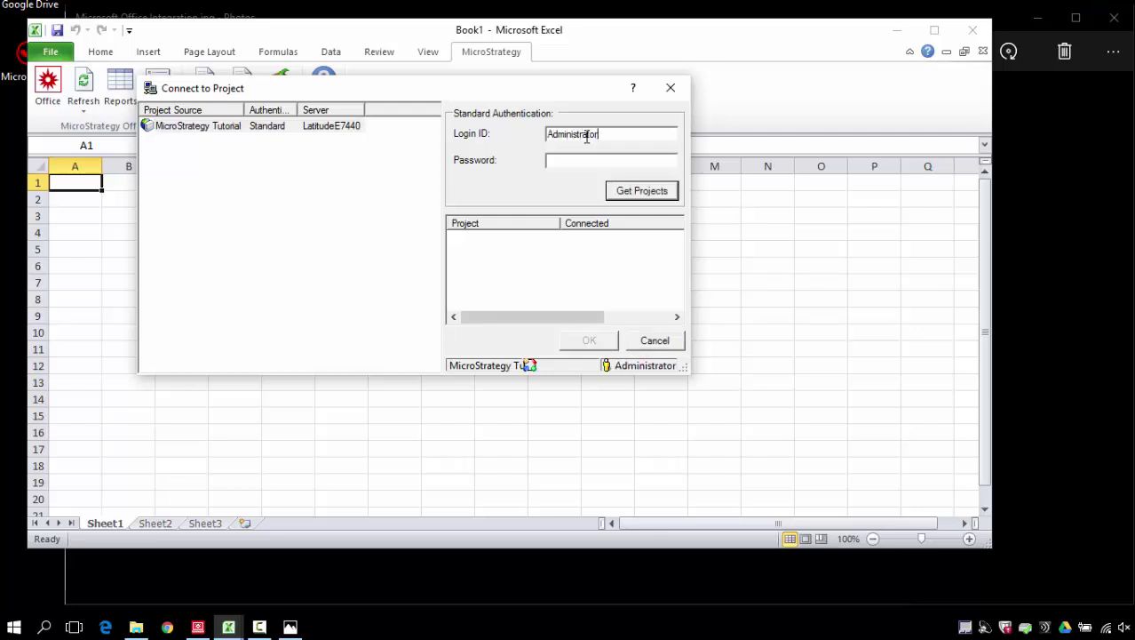
key("Return")
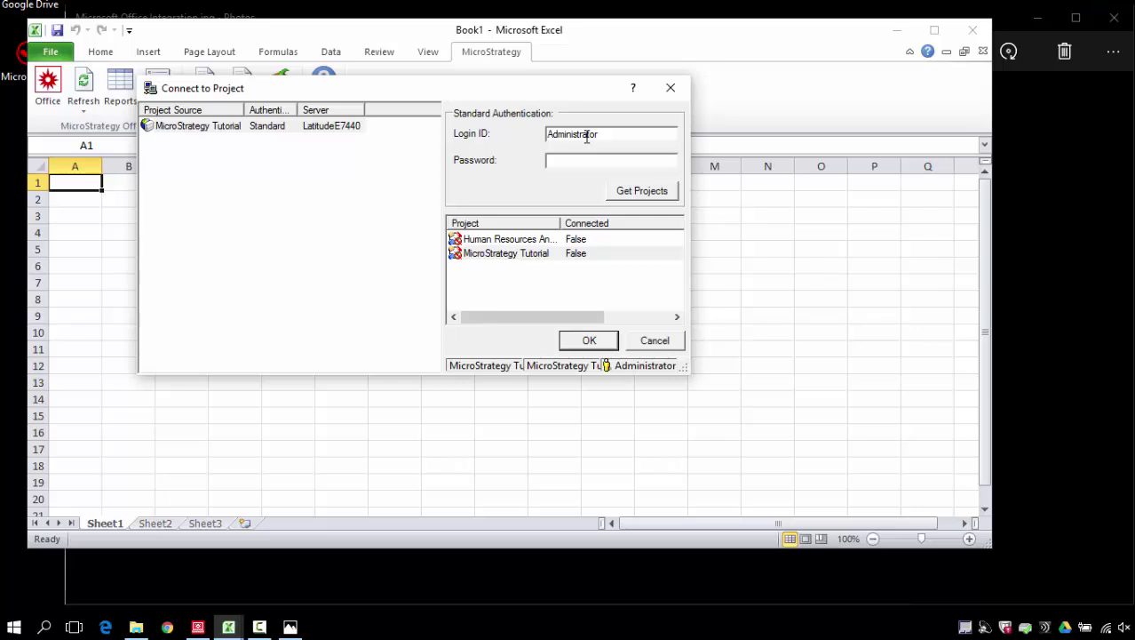
left_click(526, 256)
left_click(589, 340)
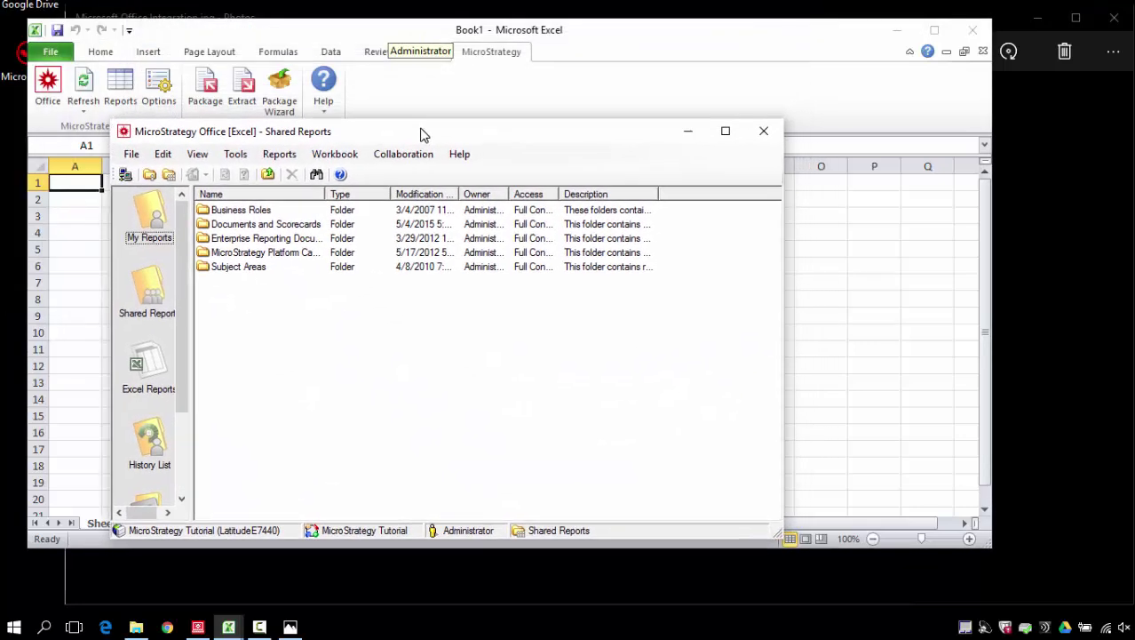
Move the Excel window aside and examine the My Reports, Excel Reports, History List and Projects views in MicroStrategy Office
left_click_drag(377, 21, 487, 42)
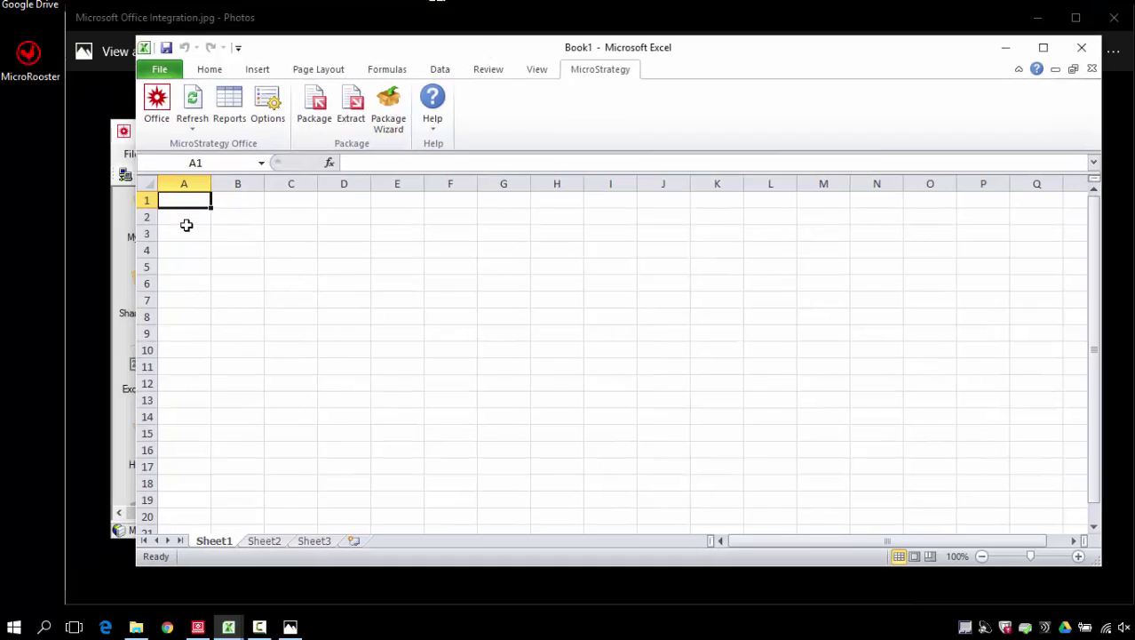
left_click(105, 239)
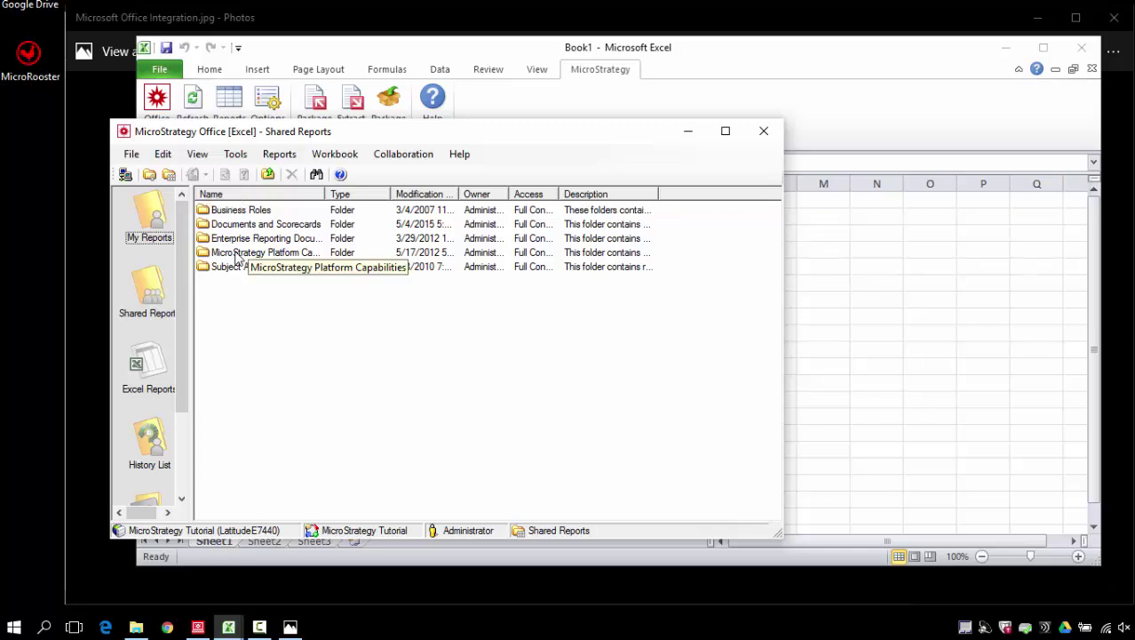
left_click(151, 237)
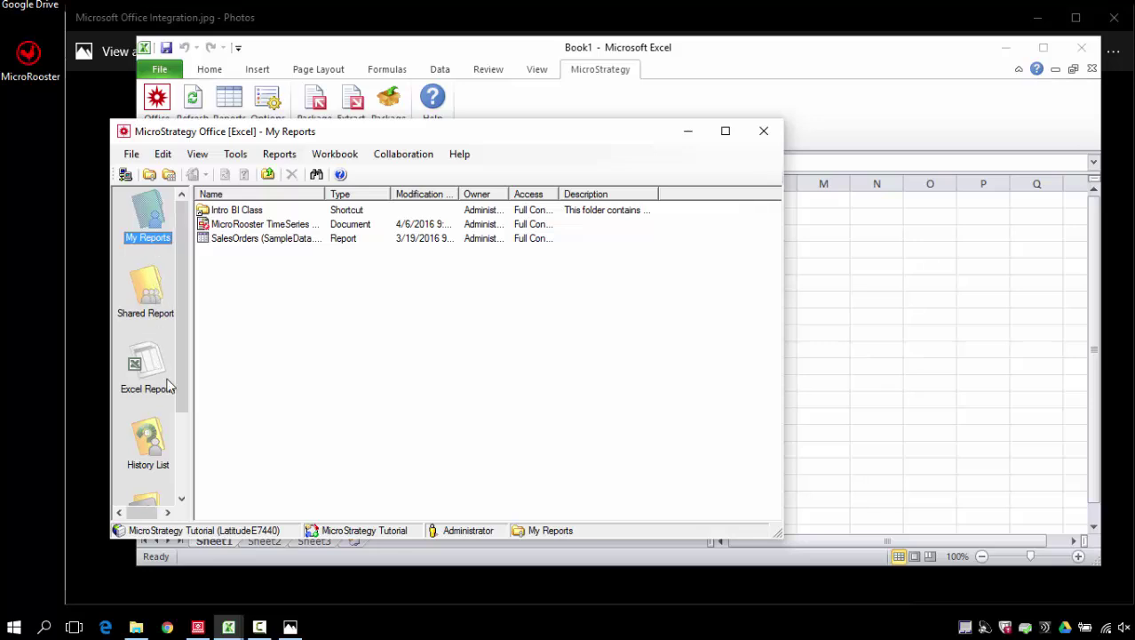
scroll(178, 394, "down", 2)
left_click(148, 333)
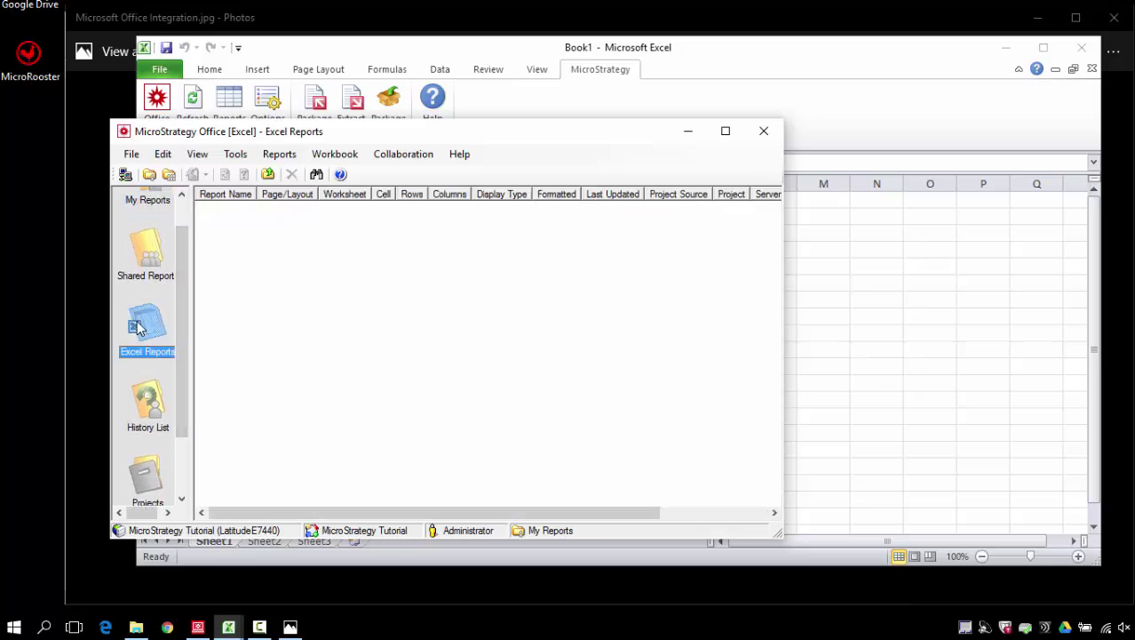
scroll(183, 304, "down", 2)
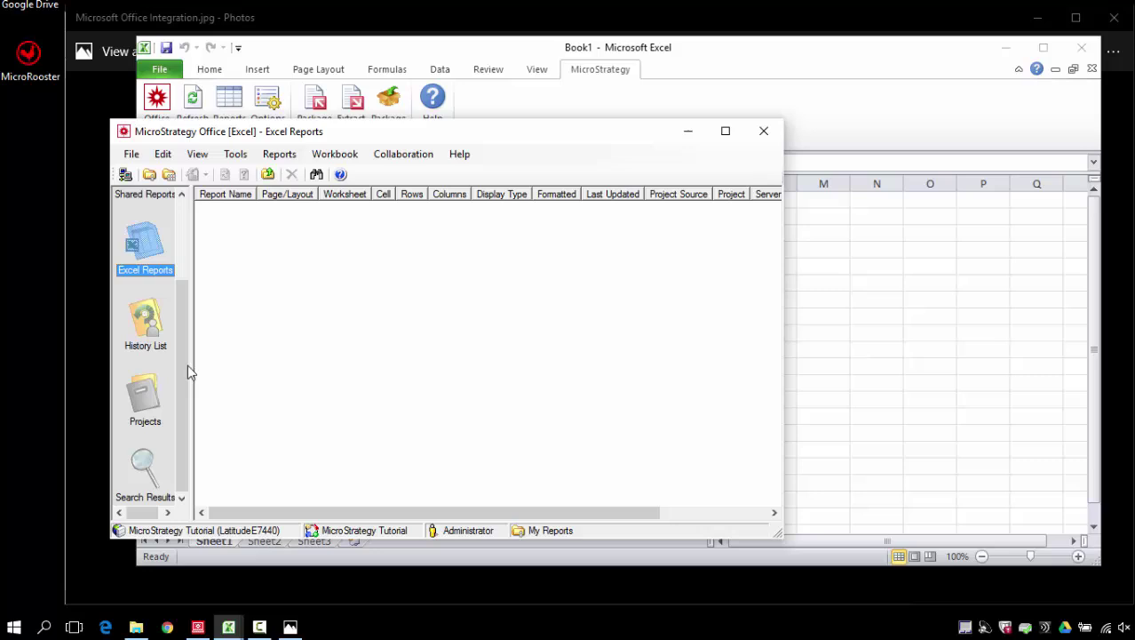
left_click(144, 326)
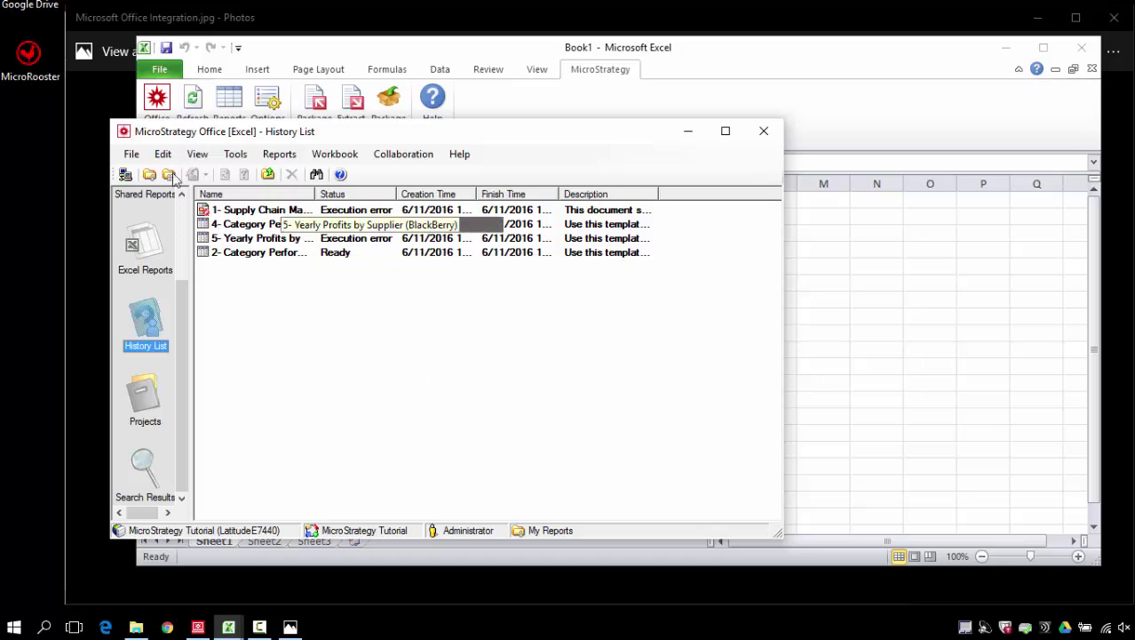
left_click(153, 400)
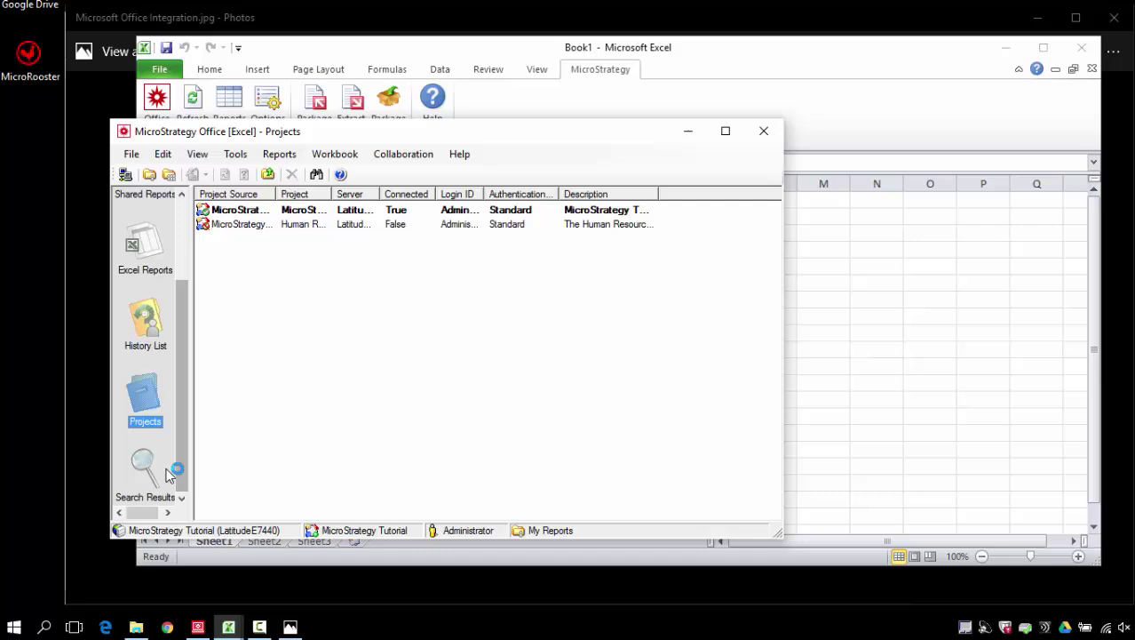
left_click_drag(182, 463, 197, 360)
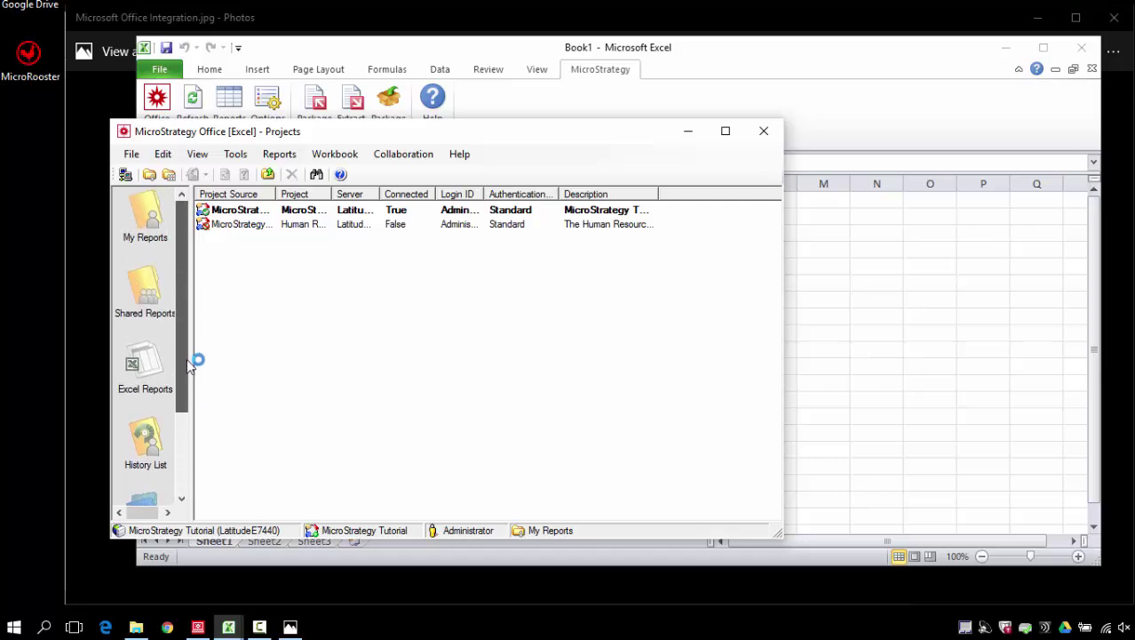
Run the Category Sales Report from Shared Reports, Subject Areas, Sales and Profitability Analysis
left_click(151, 307)
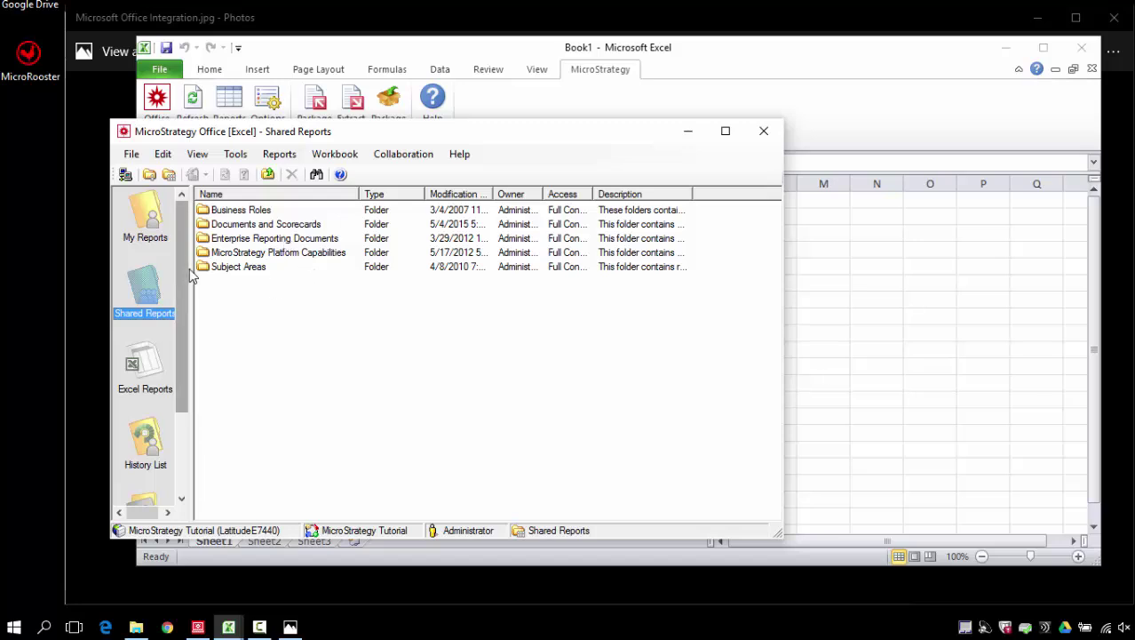
double_click(223, 268)
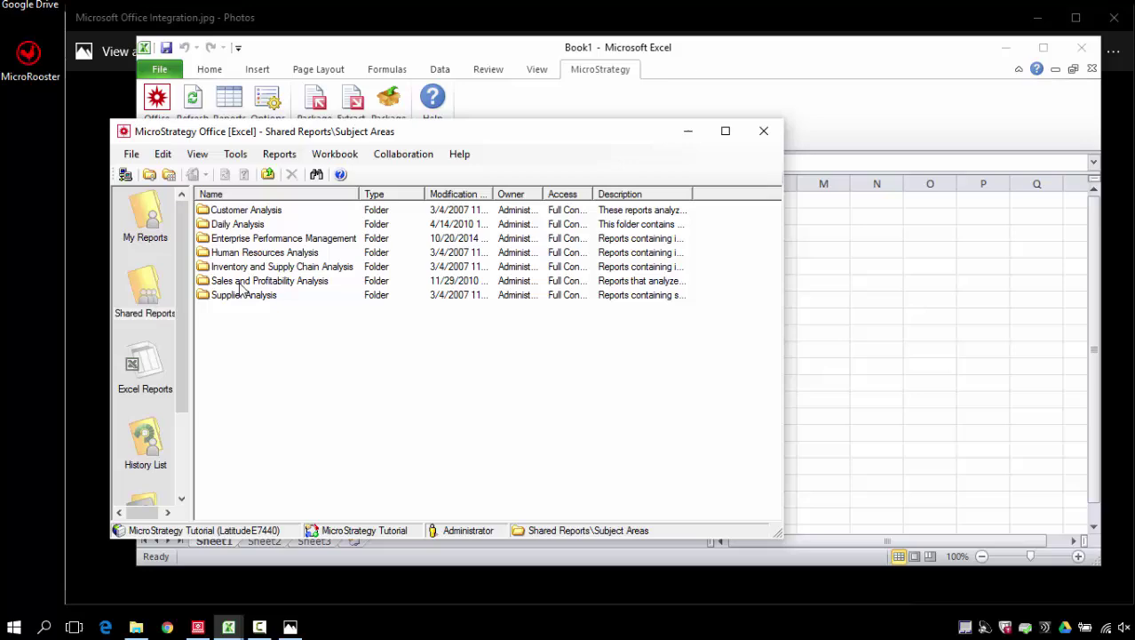
double_click(240, 285)
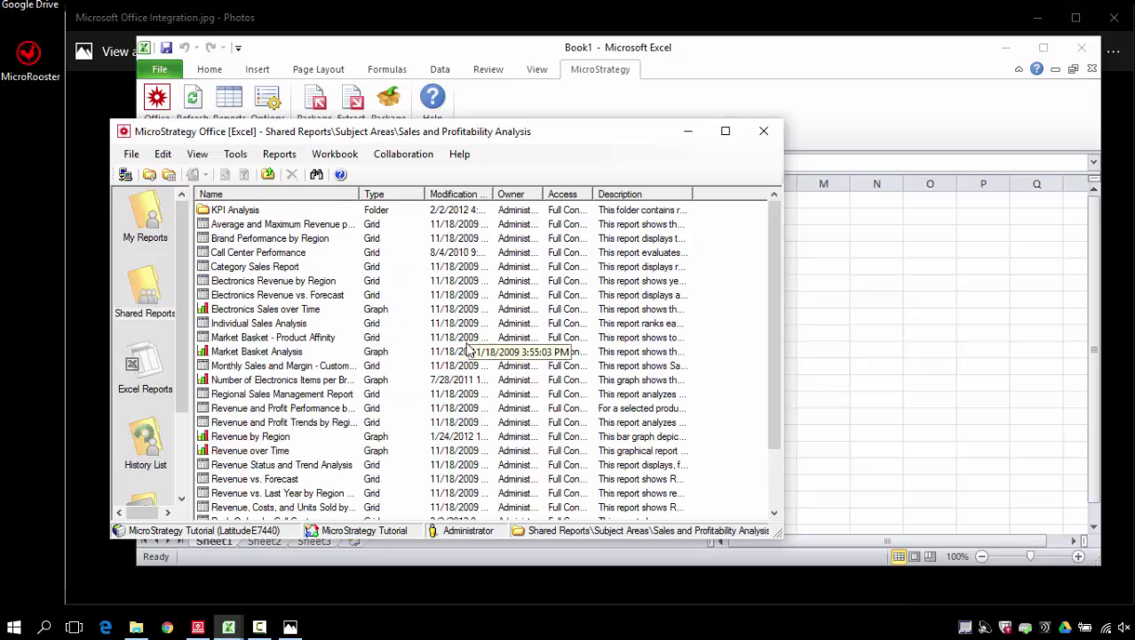
left_click(269, 266)
right_click(270, 267)
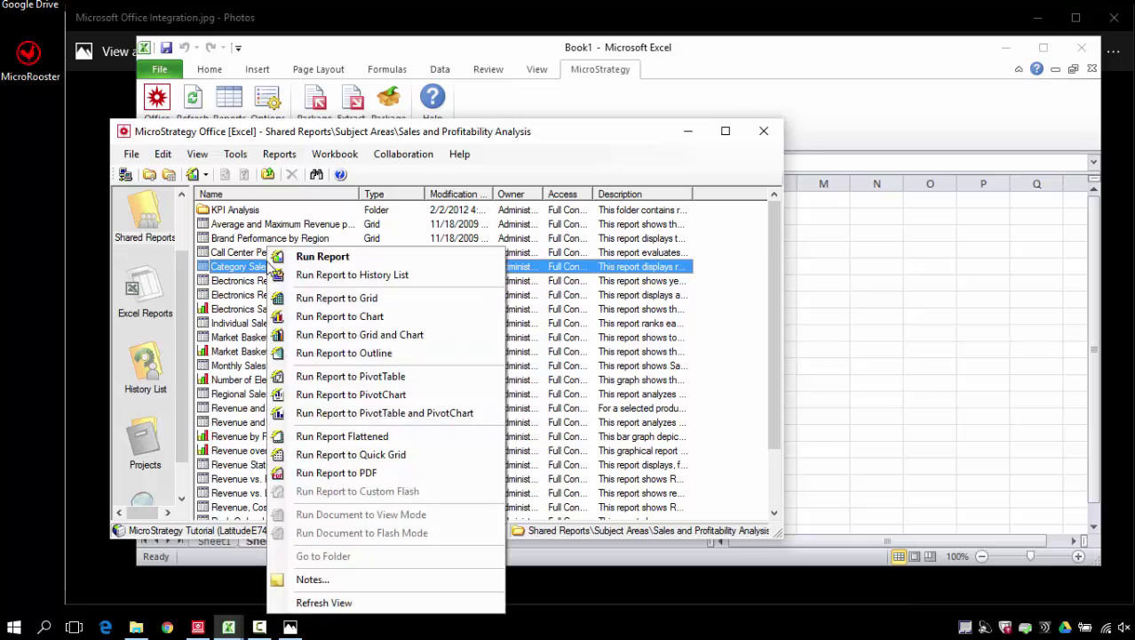
left_click(319, 257)
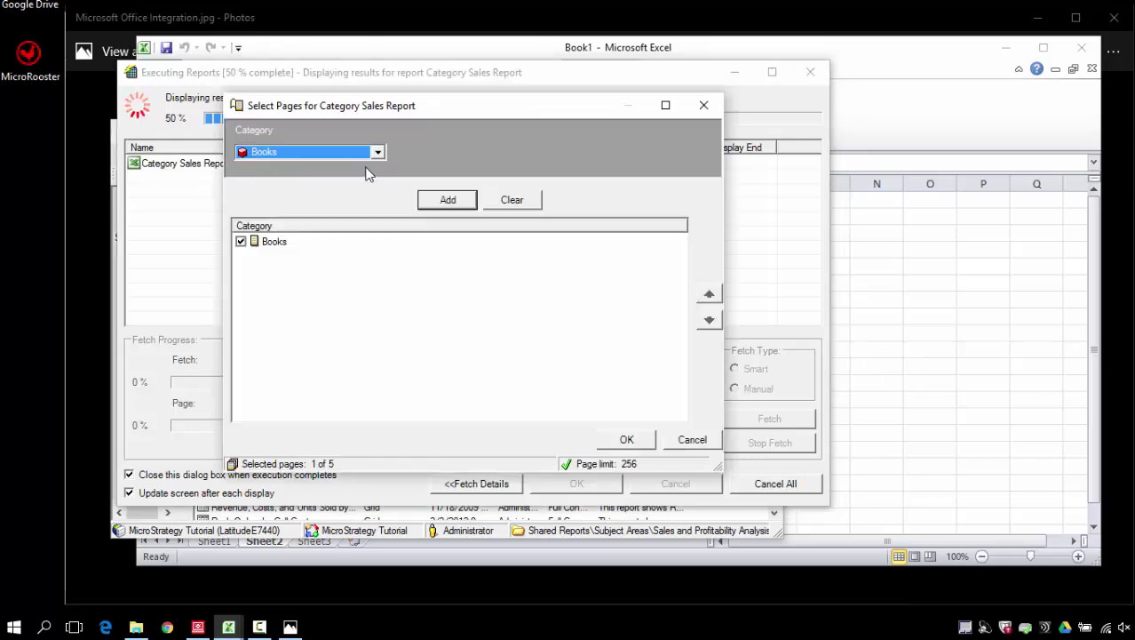
Add the Movies category alongside Books as report pages and export both to the workbook
left_click(378, 152)
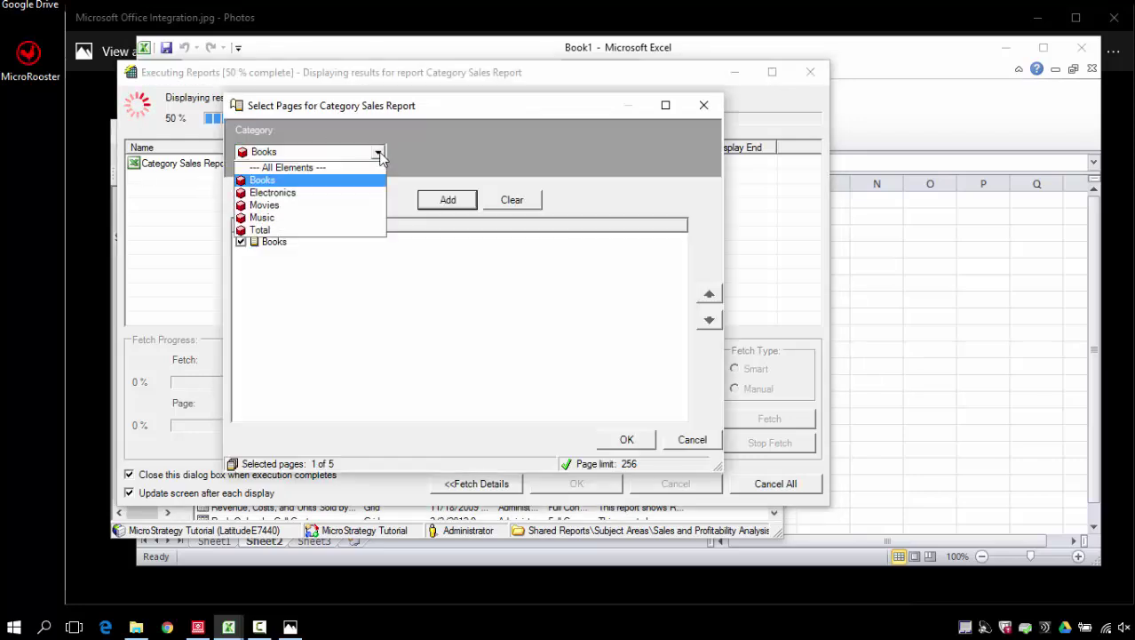
left_click(306, 203)
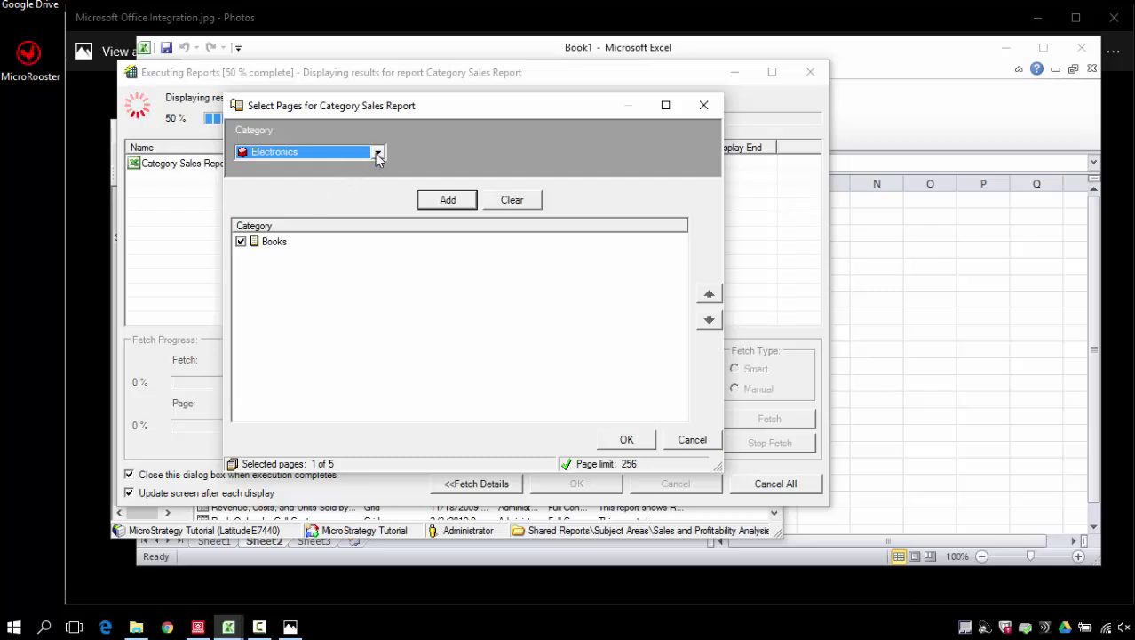
left_click(377, 154)
left_click(343, 205)
left_click(446, 200)
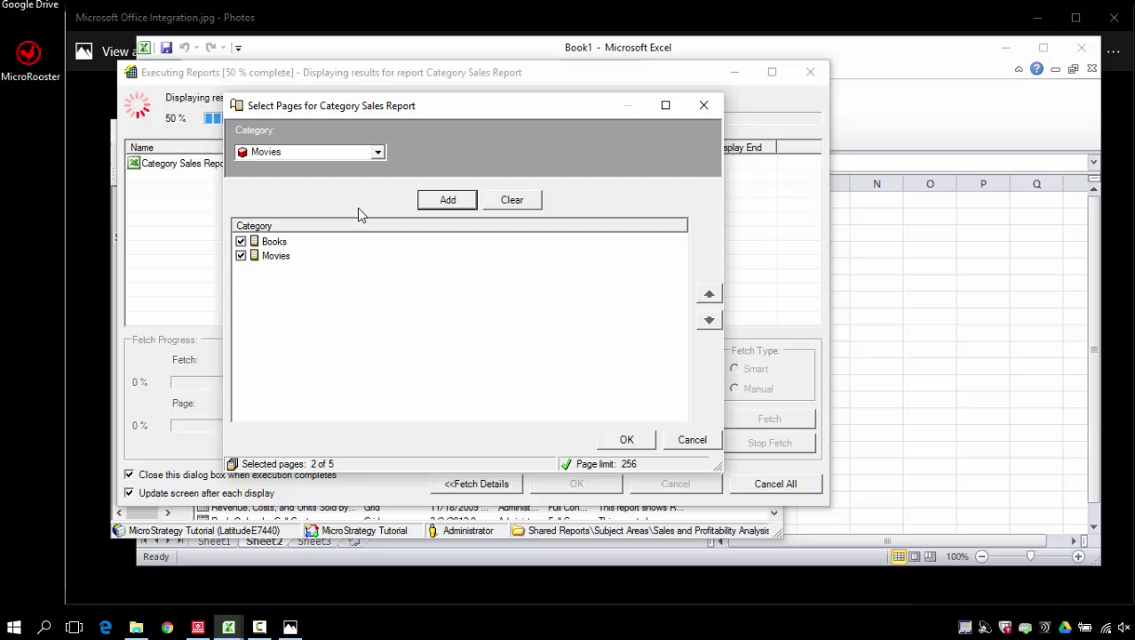
left_click(628, 437)
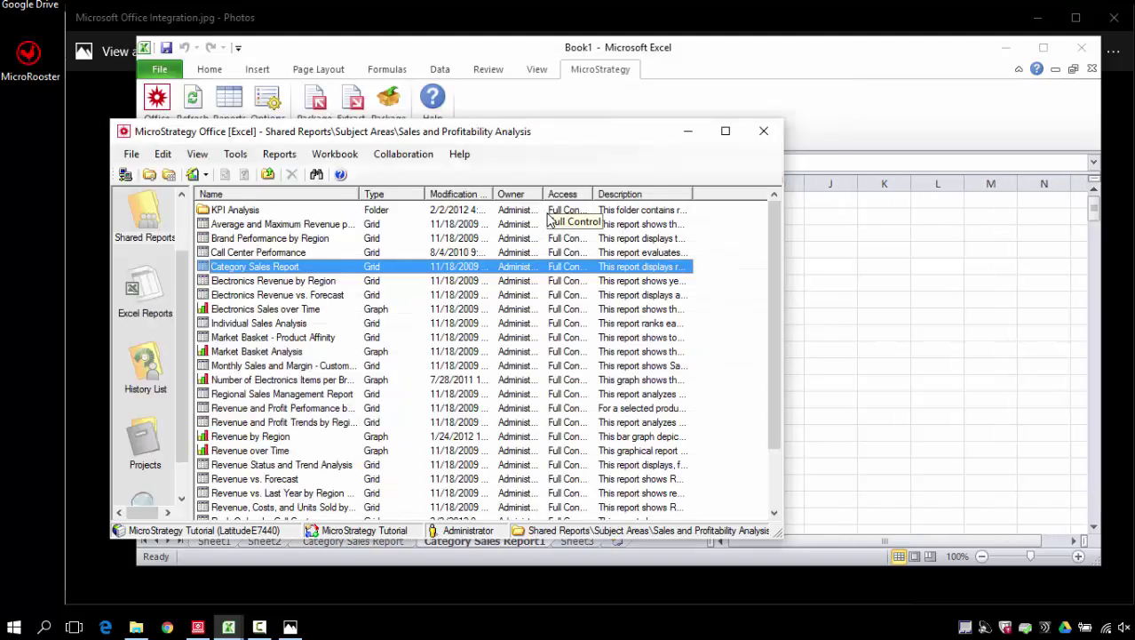
Bring the workbook forward and review the Books and Movies report sheets, reading down the monthly Movies figures
left_click(506, 60)
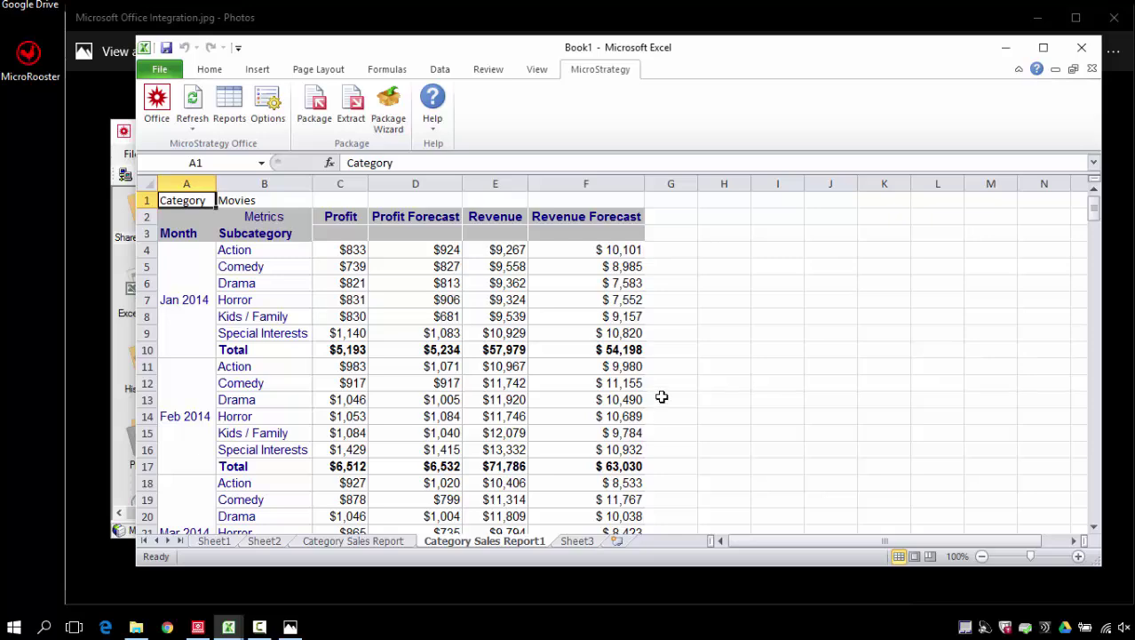
left_click(351, 542)
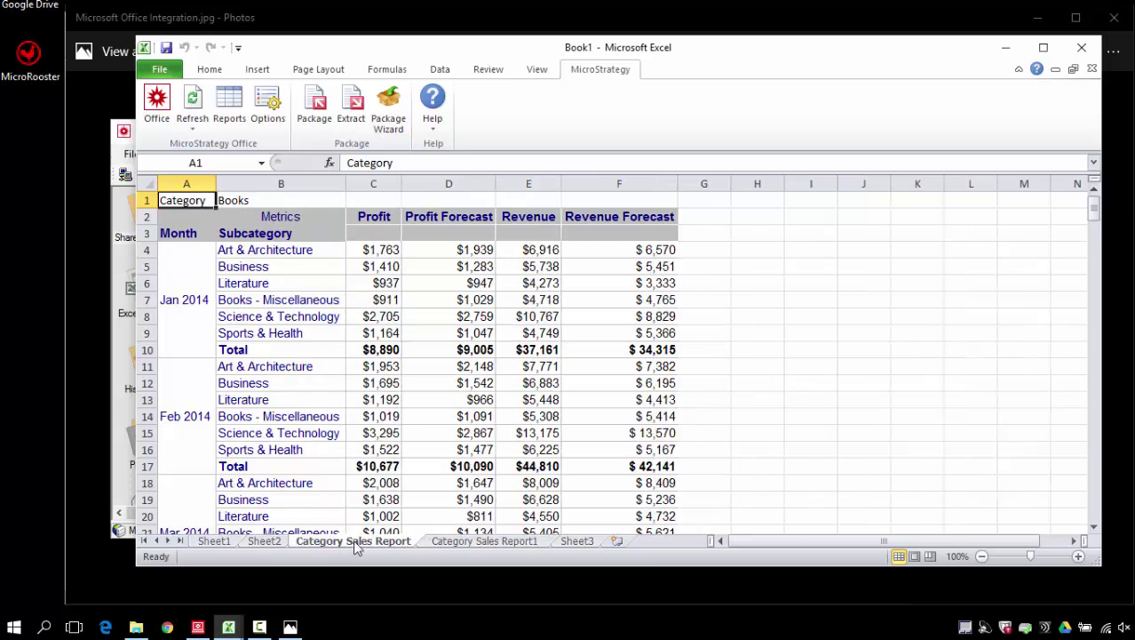
left_click(452, 541)
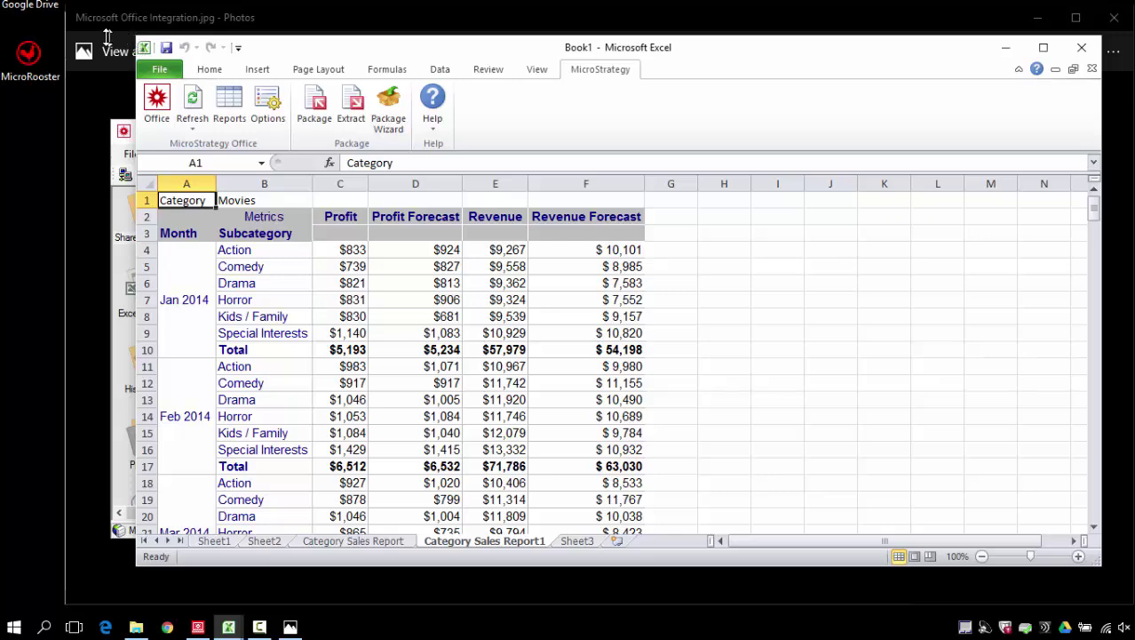
left_click_drag(132, 37, 132, 24)
scroll(276, 241, "down", 12)
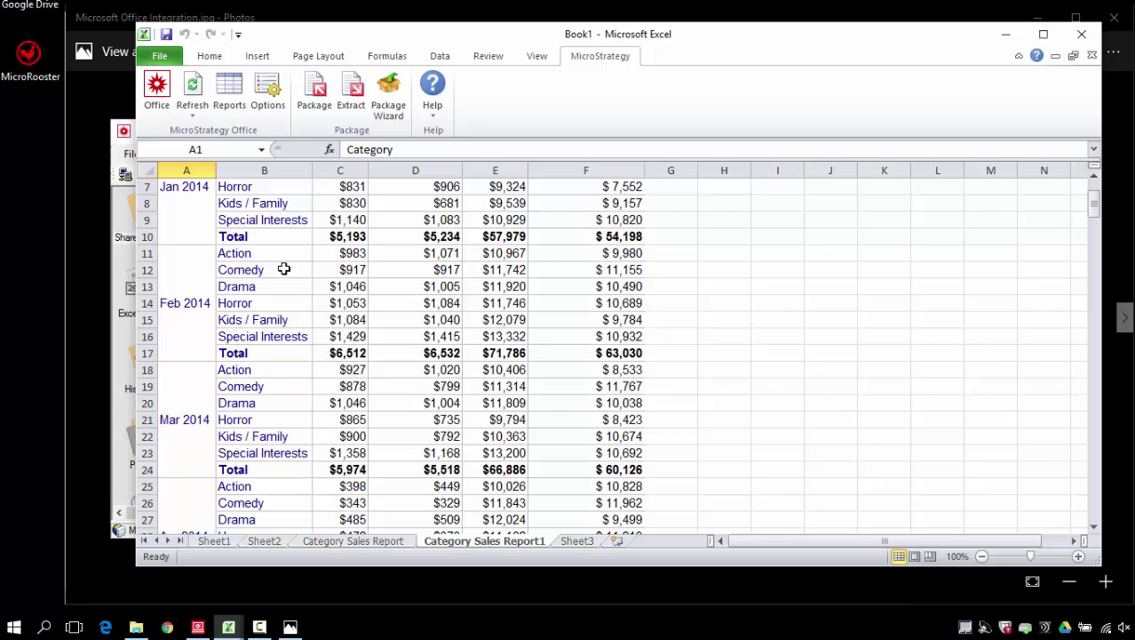
scroll(263, 264, "down", 9)
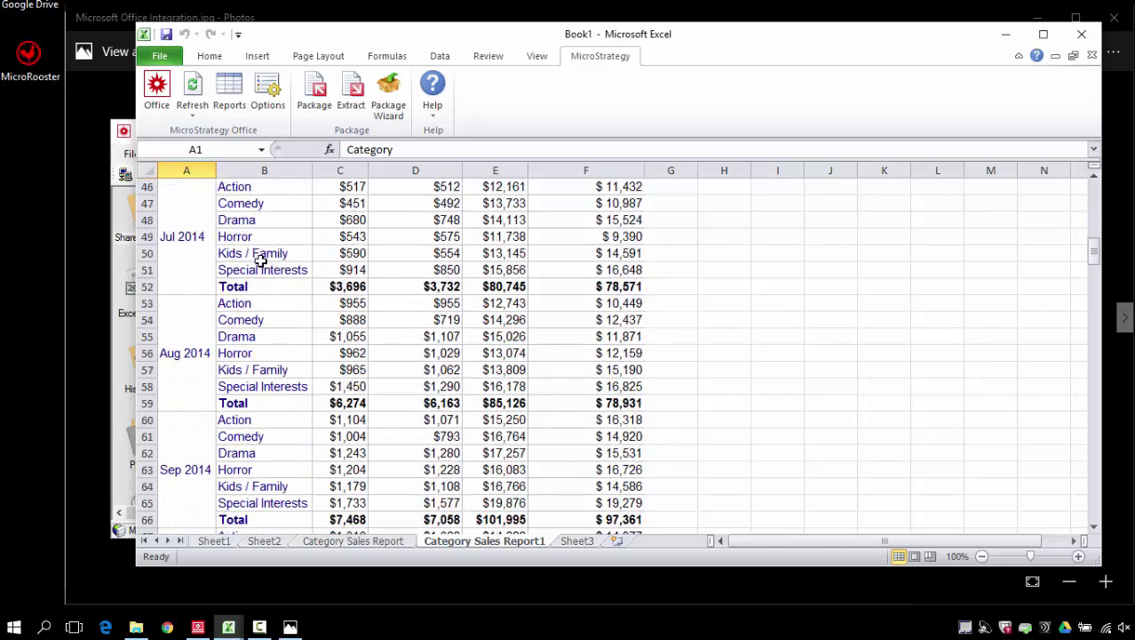
Go to Sheet3 and run the Category Sales Report from MicroStrategy Office as a PivotTable
scroll(290, 311, "up", 13)
scroll(290, 305, "up", 8)
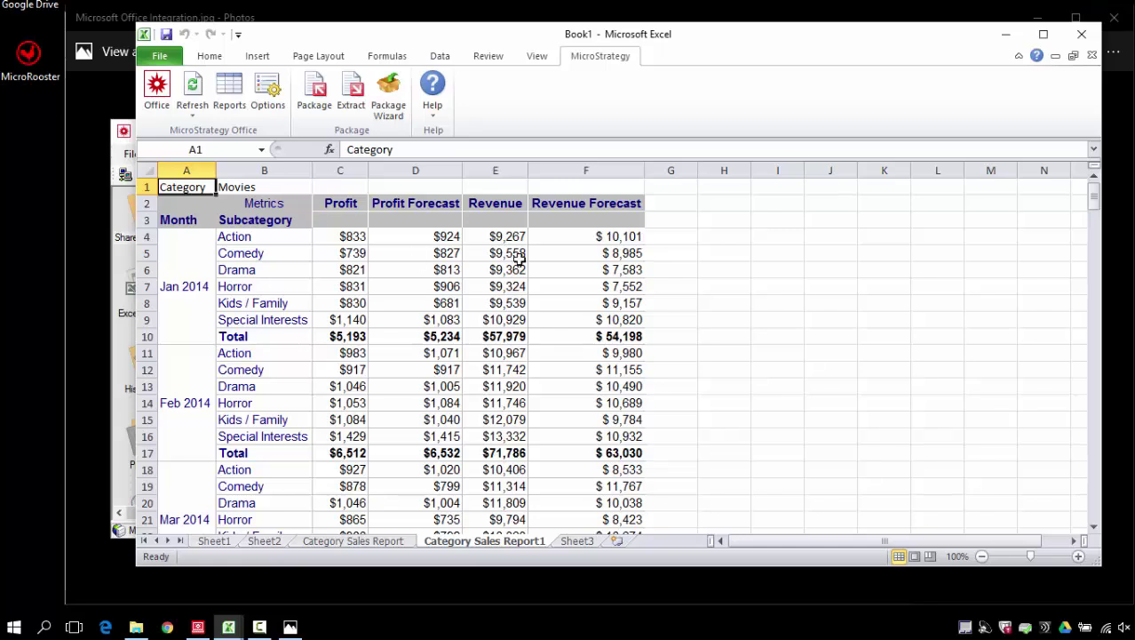
left_click(586, 540)
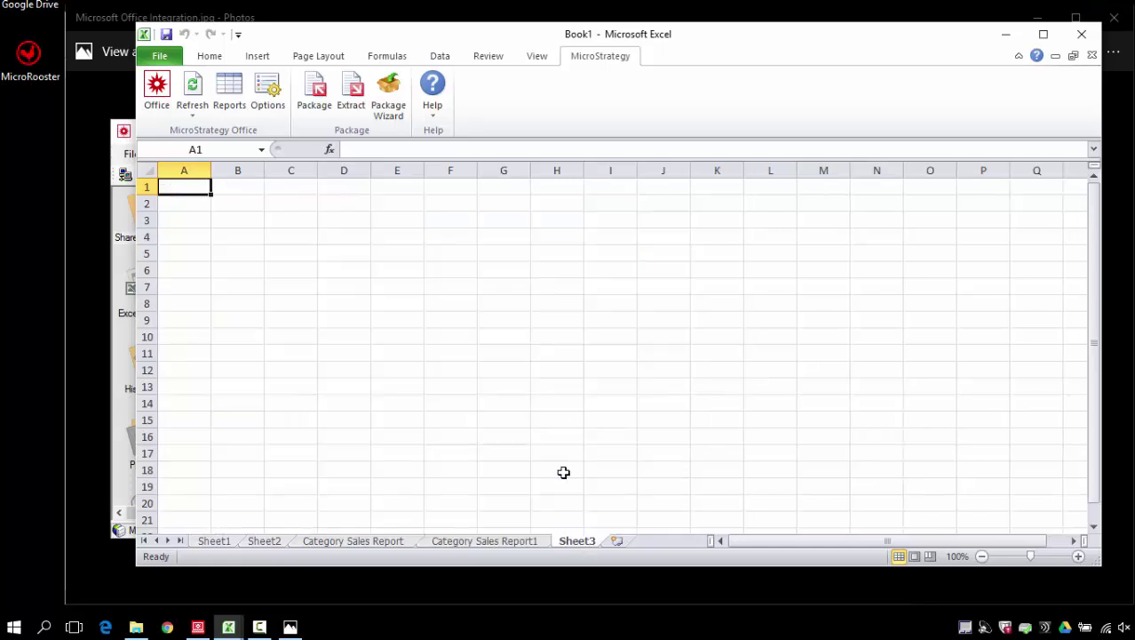
left_click(157, 96)
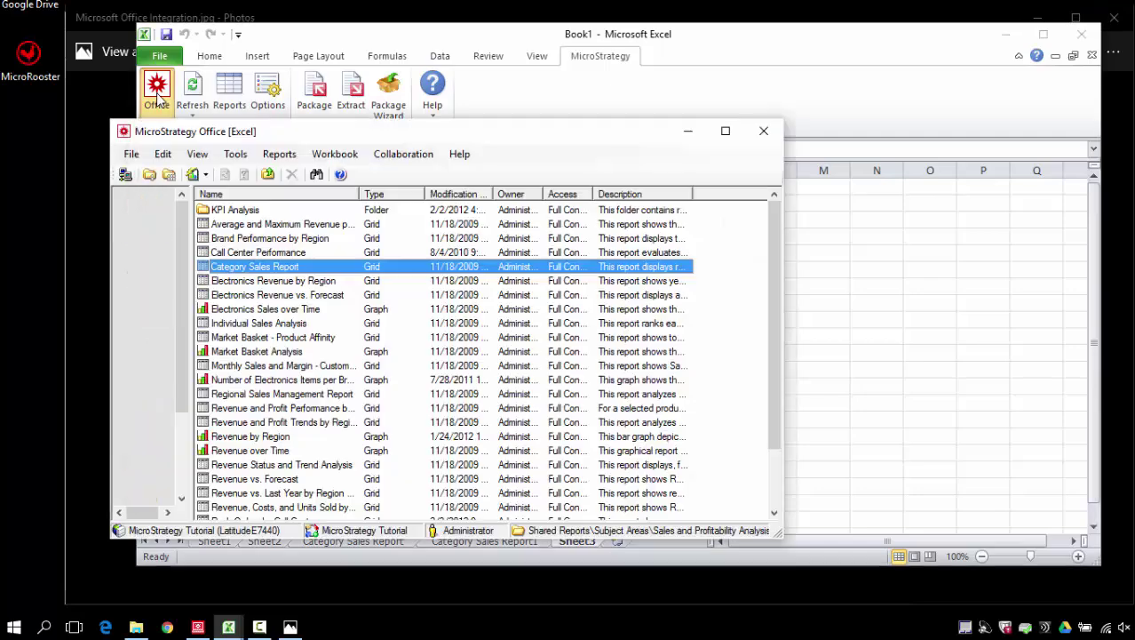
right_click(284, 271)
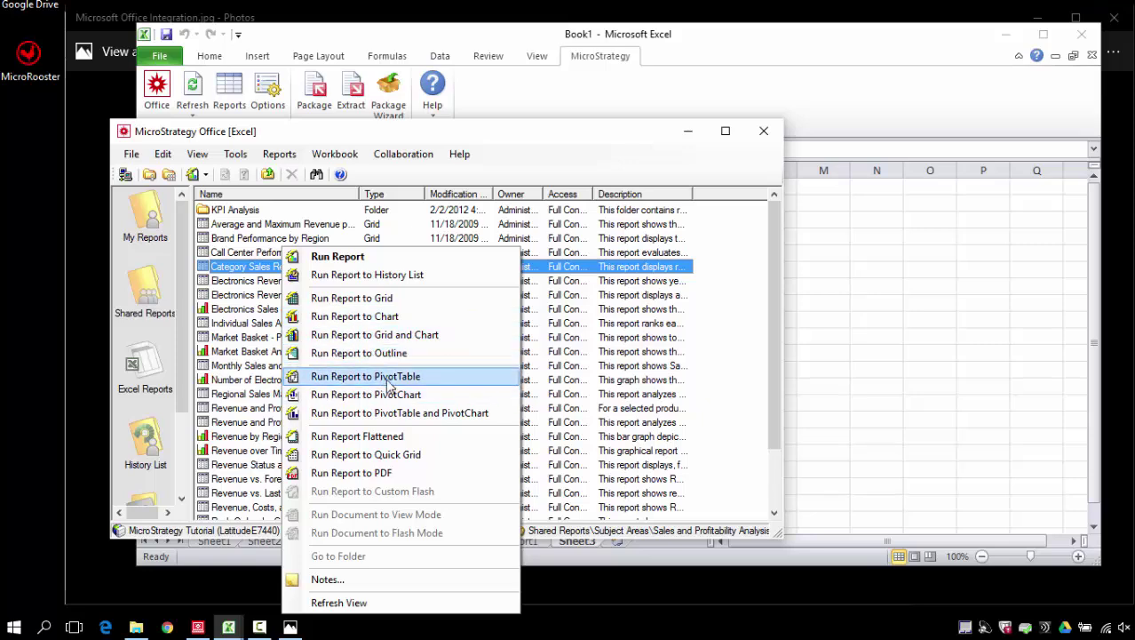
left_click(389, 379)
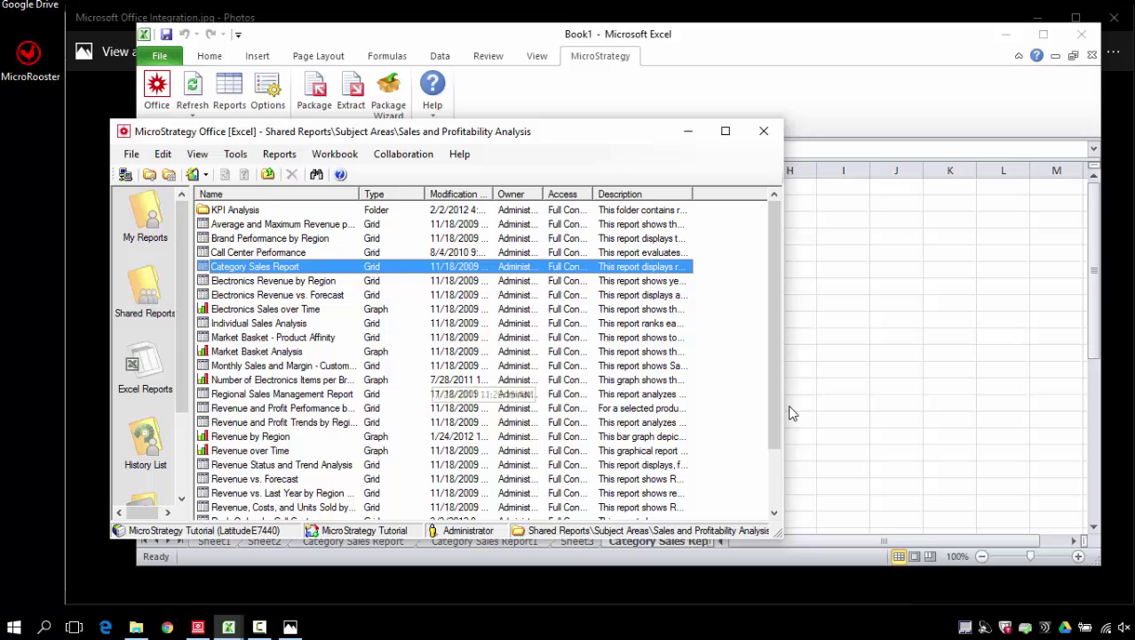
Bring the workbook forward and select a Profit Forecast value in the PivotTable to show its field list
left_click(936, 405)
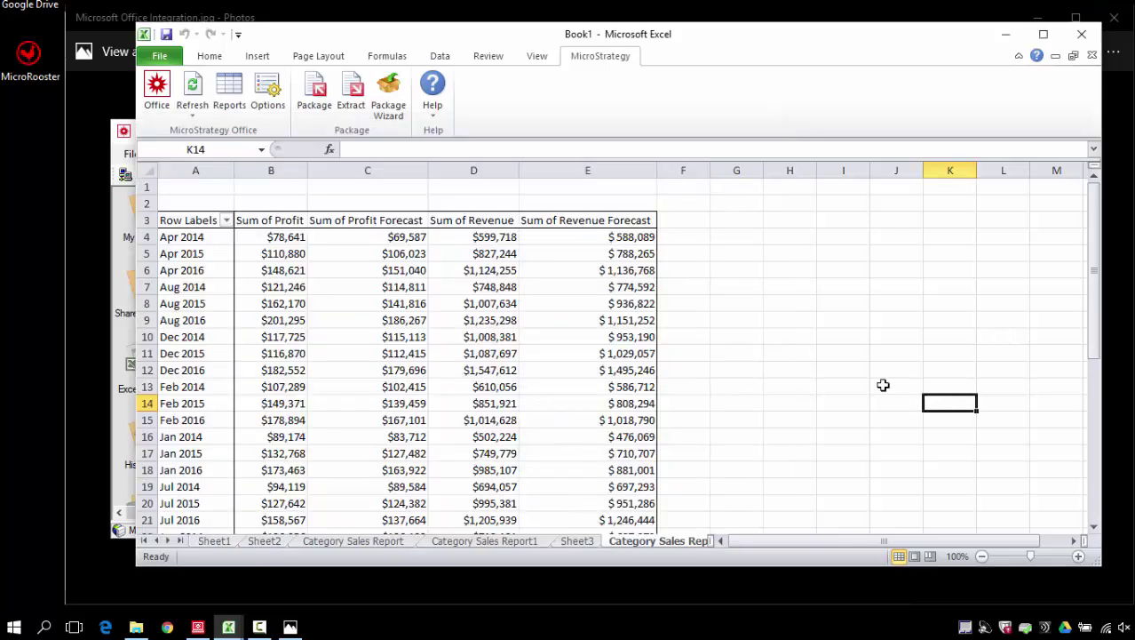
left_click(322, 290)
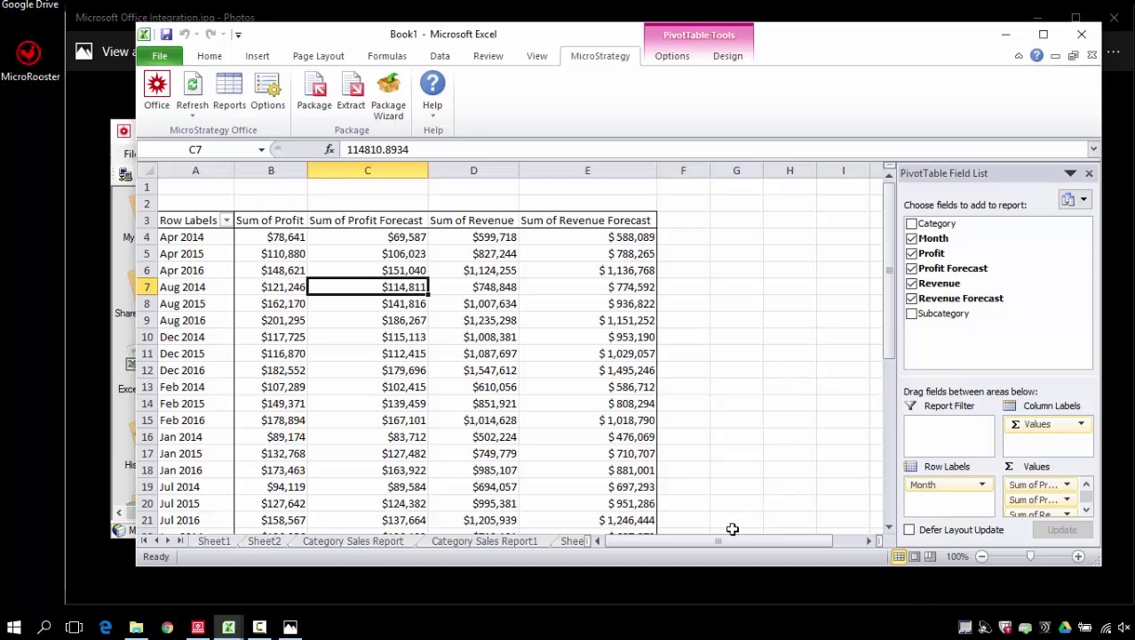
left_click_drag(725, 541, 613, 534)
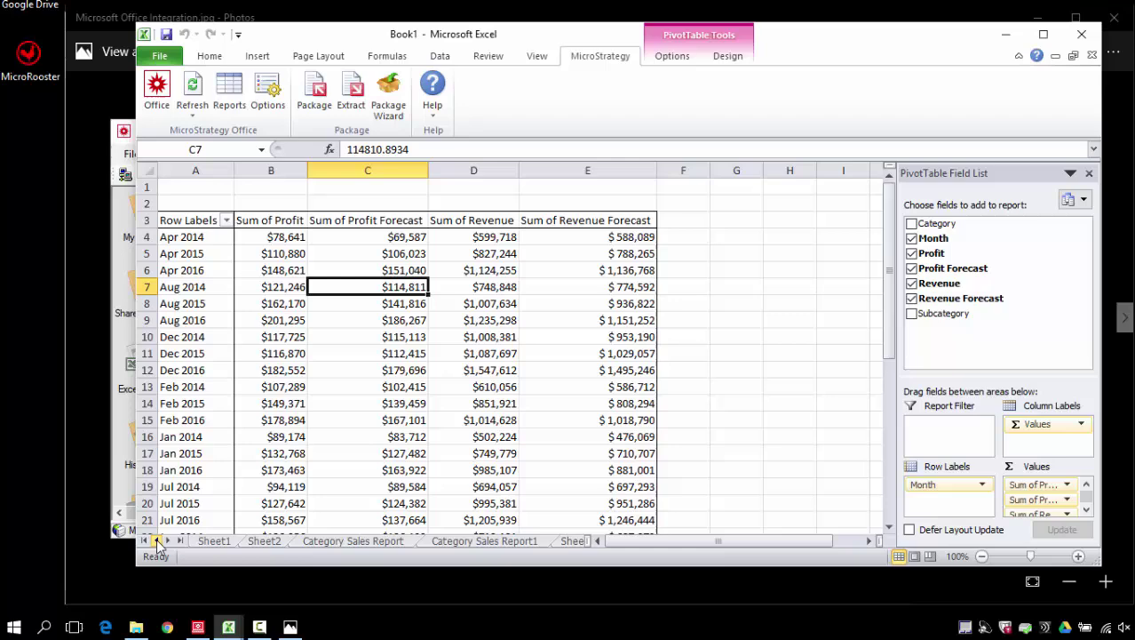
Review the workbook's sheets in turn, comparing the Books and Movies report sheets with the PivotTable sheet
left_click(214, 541)
left_click(265, 541)
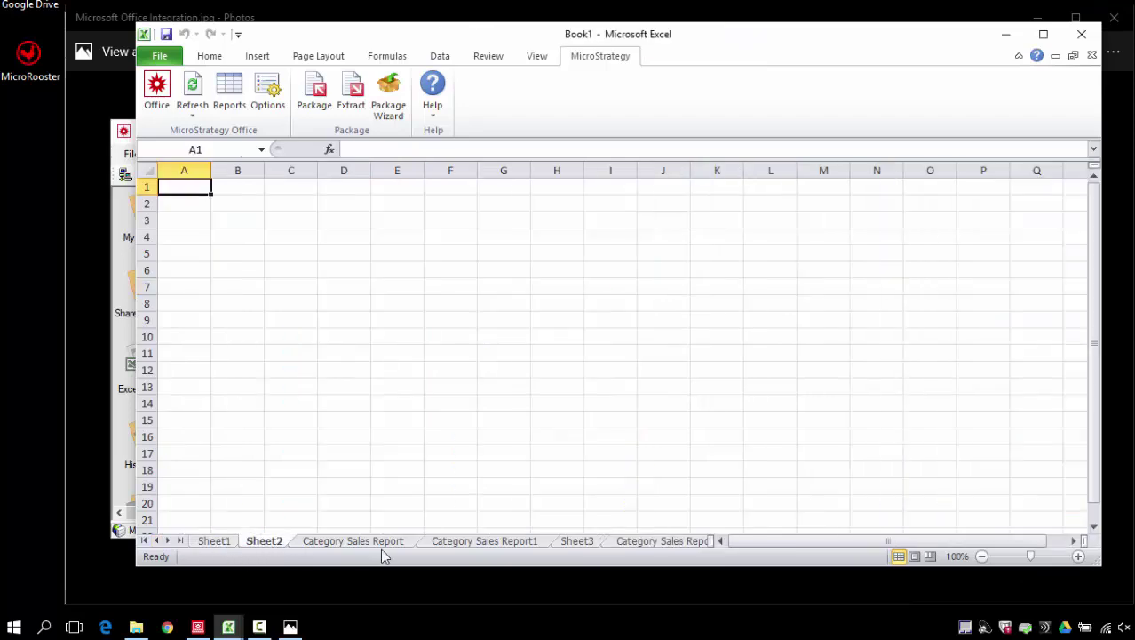
left_click(382, 541)
left_click(484, 541)
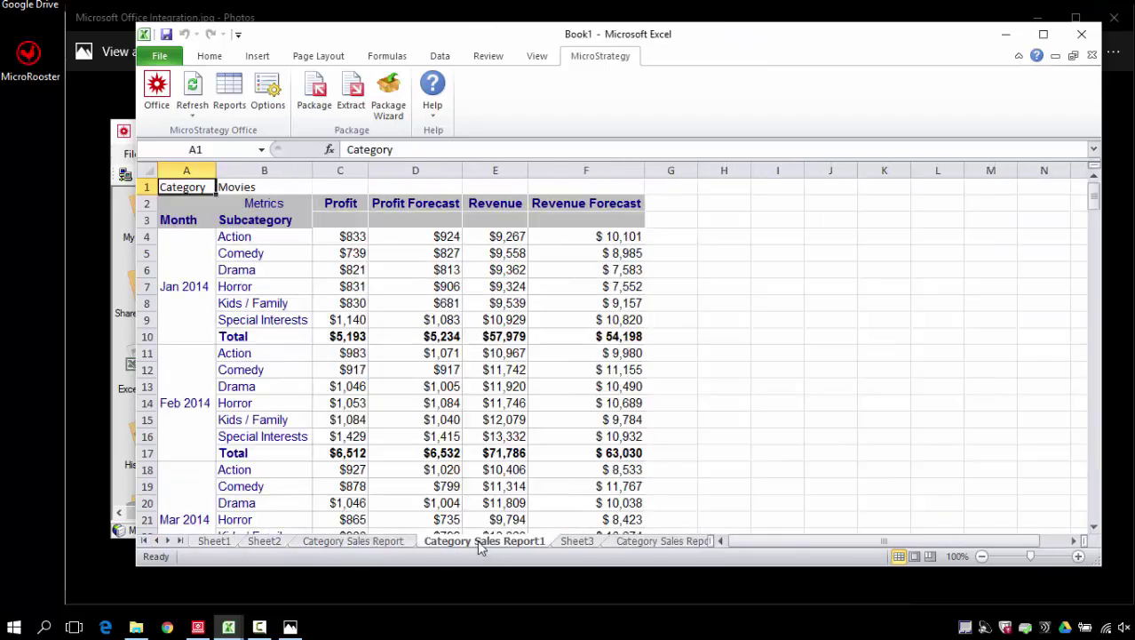
left_click(580, 541)
left_click(636, 541)
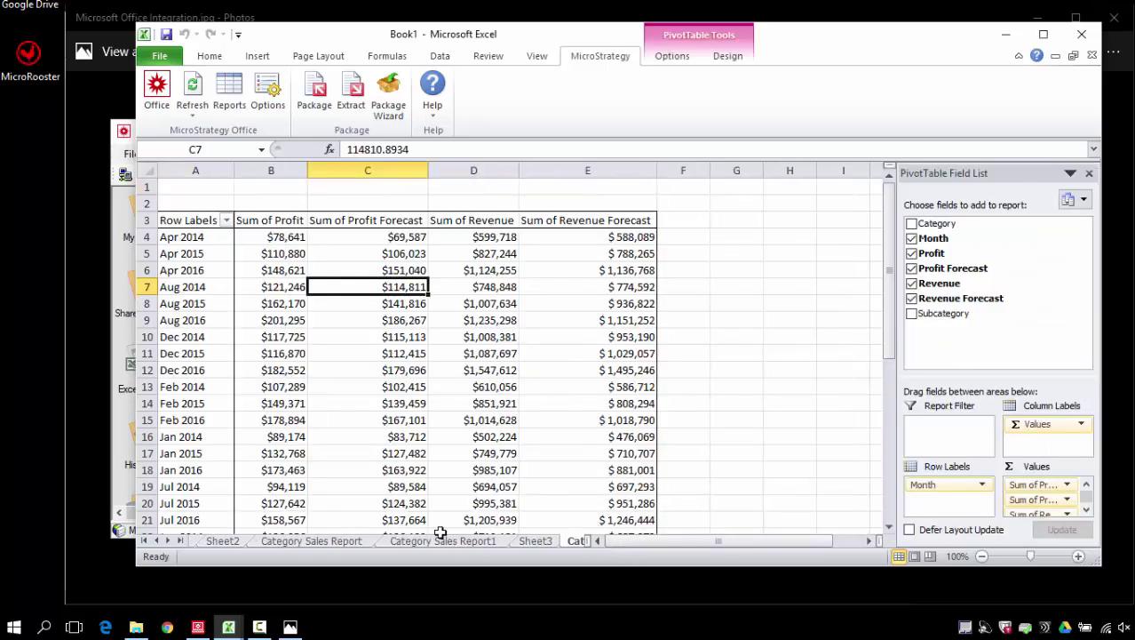
left_click(351, 544)
left_click(416, 544)
left_click(534, 544)
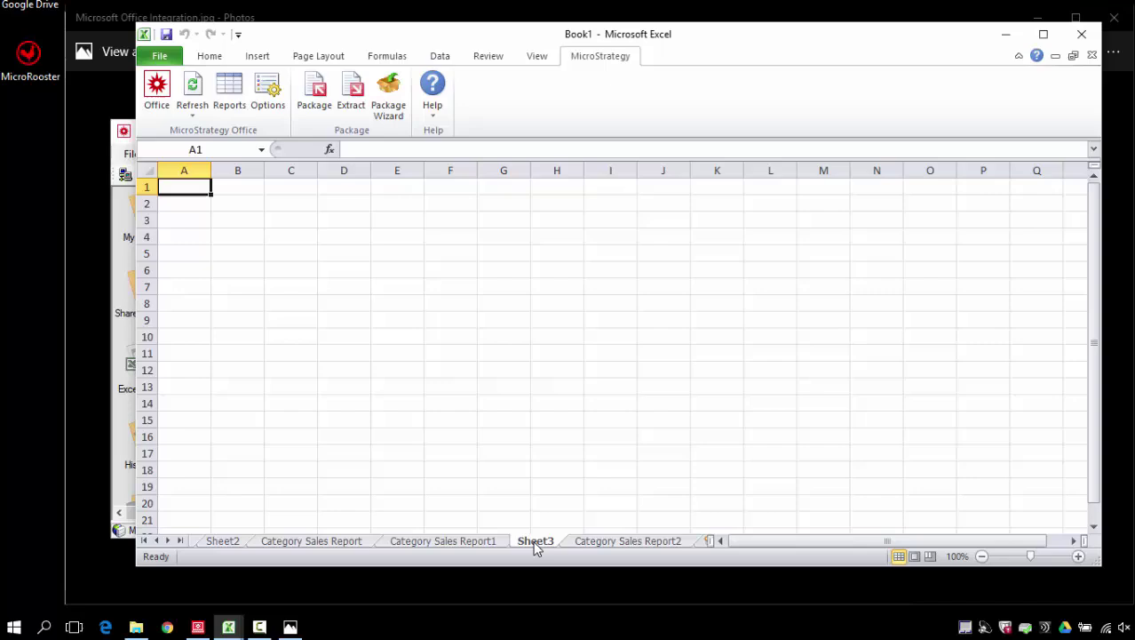
left_click(588, 542)
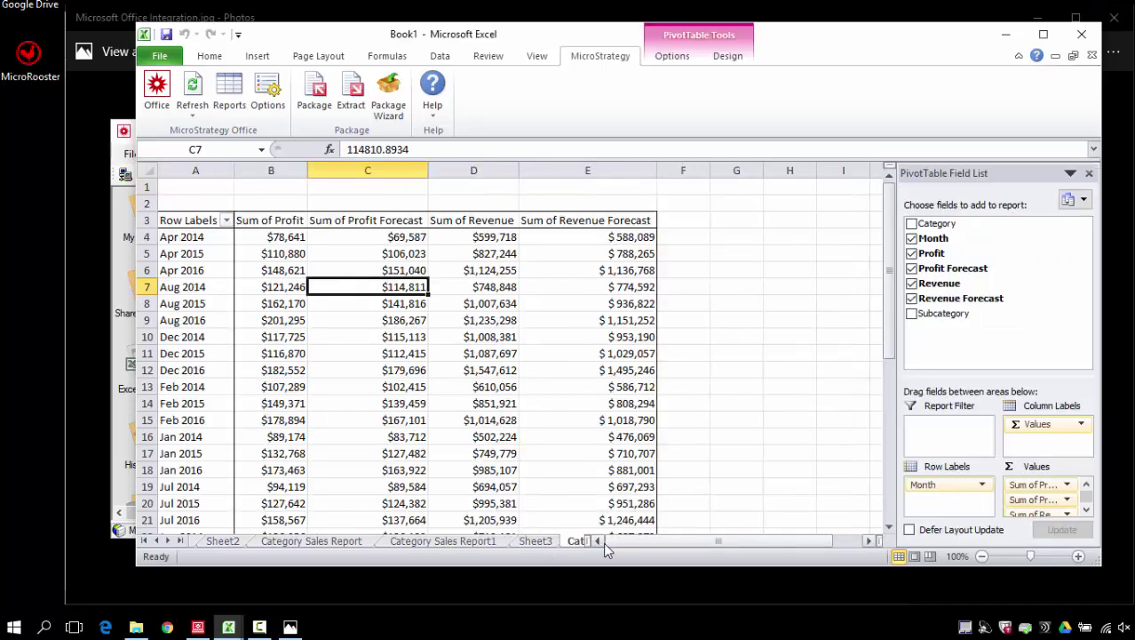
scroll(631, 540, "right", 1)
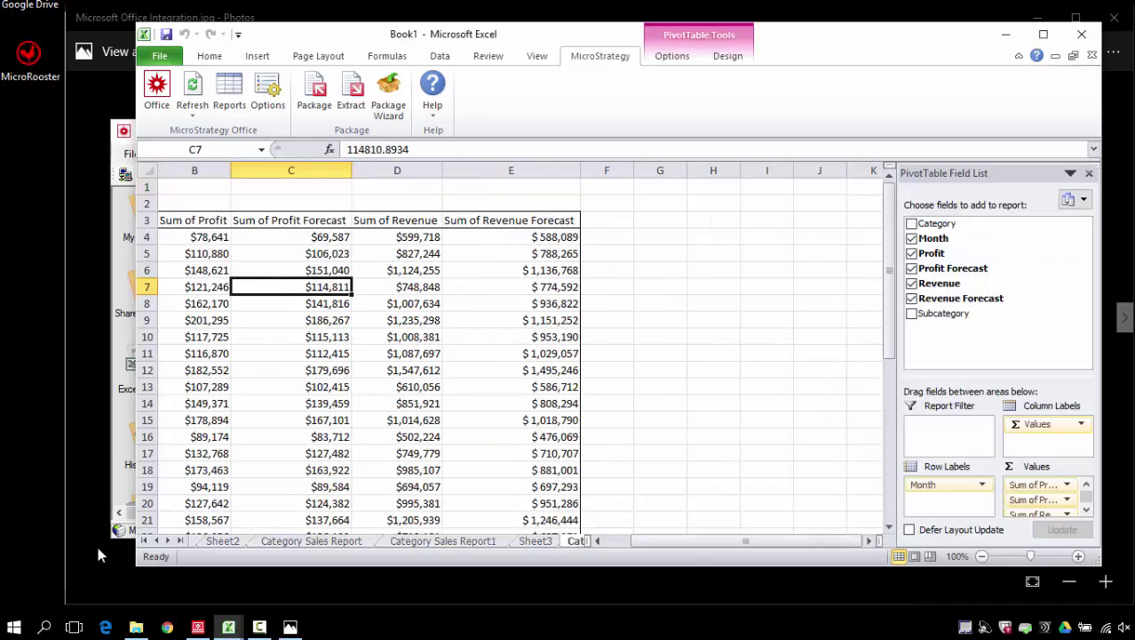
left_click(180, 542)
left_click(264, 541)
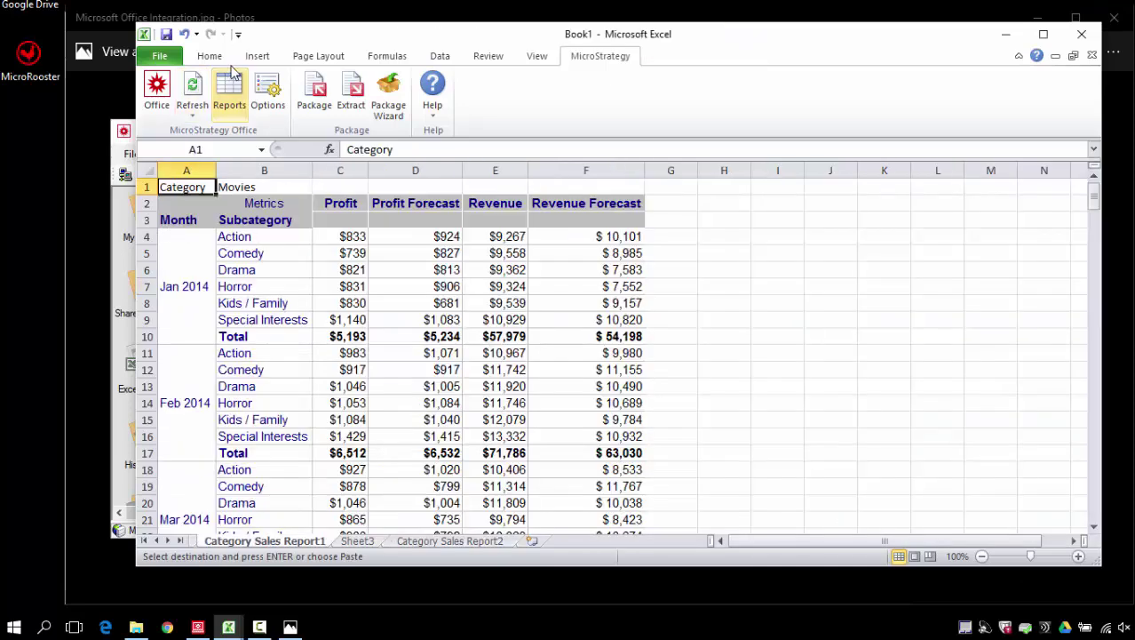
Clear the Books page of the Category Sales Report from the list of workbook reports and check its sheet
left_click(236, 99)
left_click_drag(824, 261, 1072, 297)
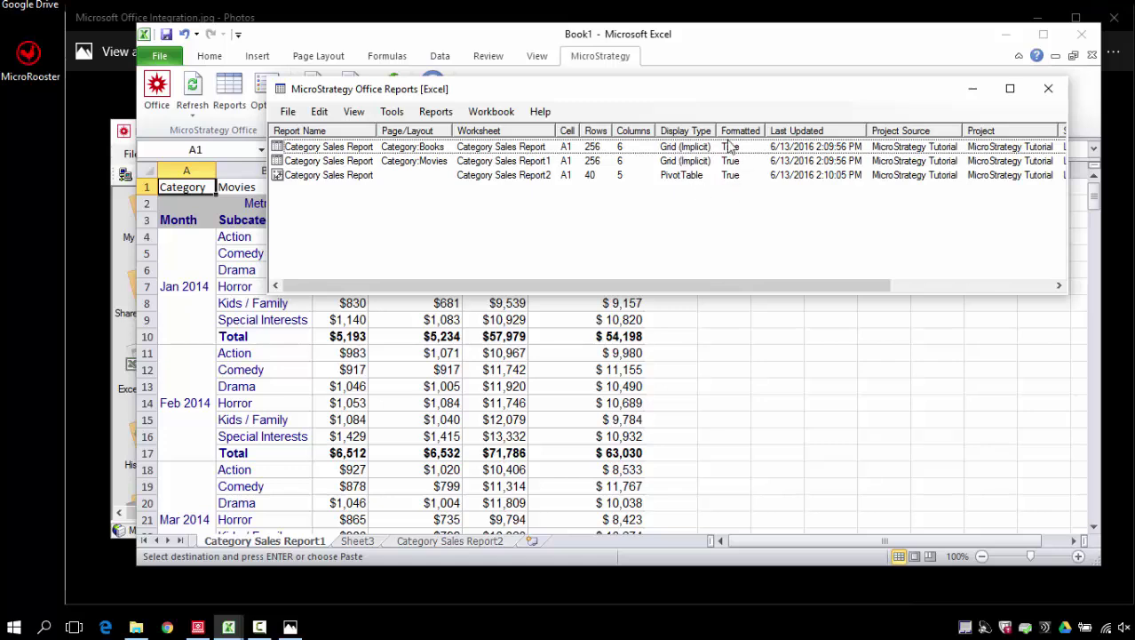
right_click(327, 152)
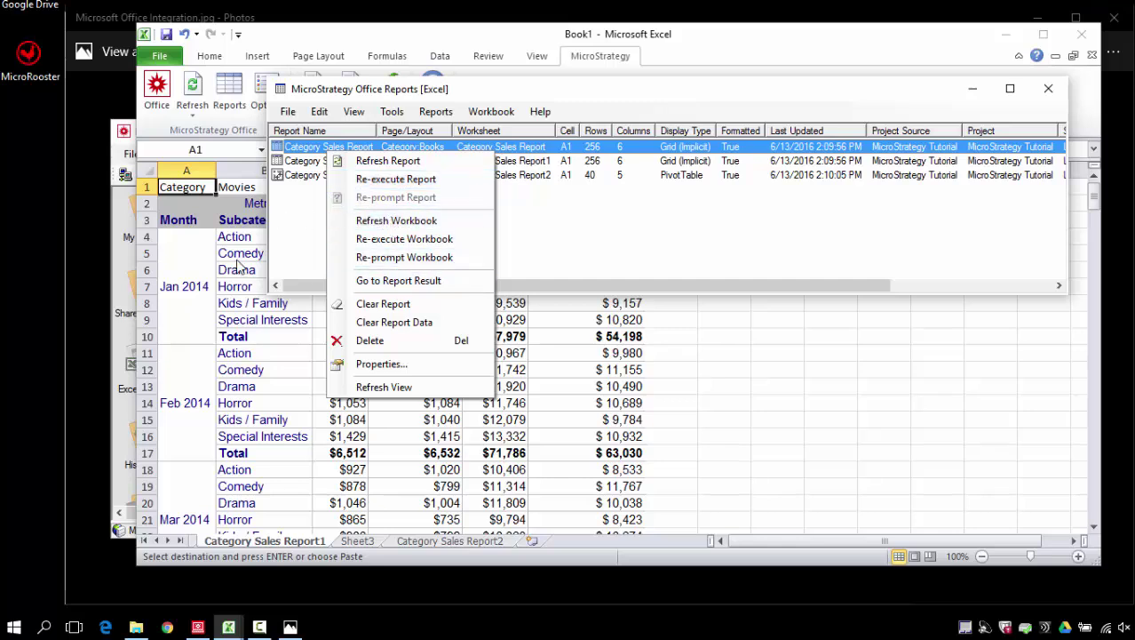
left_click(397, 305)
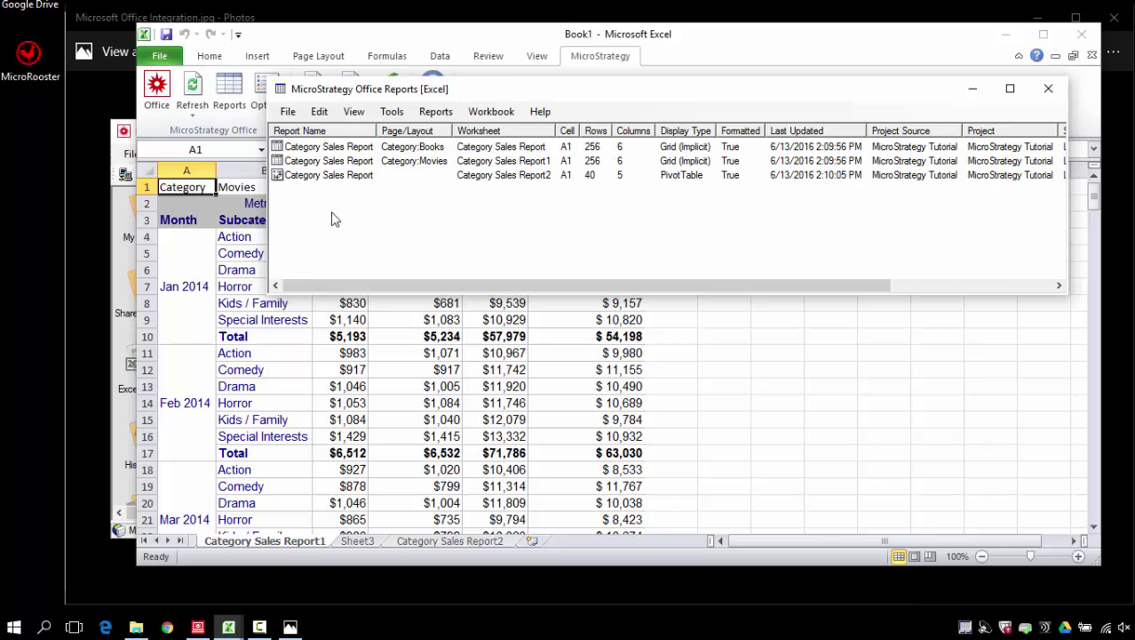
left_click(144, 541)
left_click(325, 542)
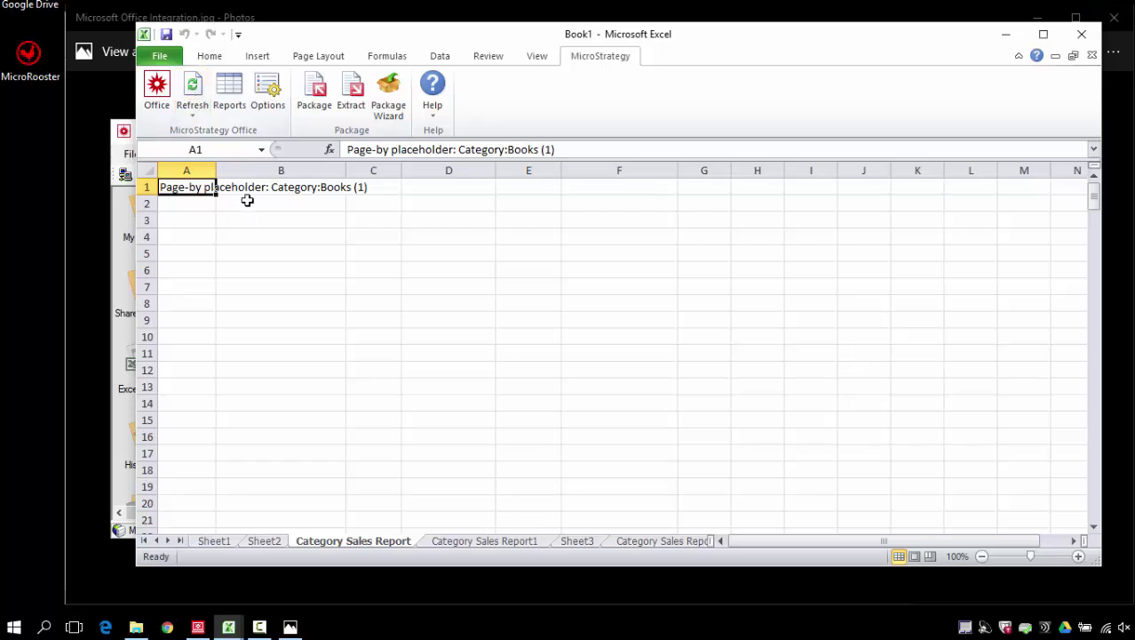
Examine the report properties of the Books page, from connection and display settings to Excel placement settings, and dismiss them without changes
left_click(228, 98)
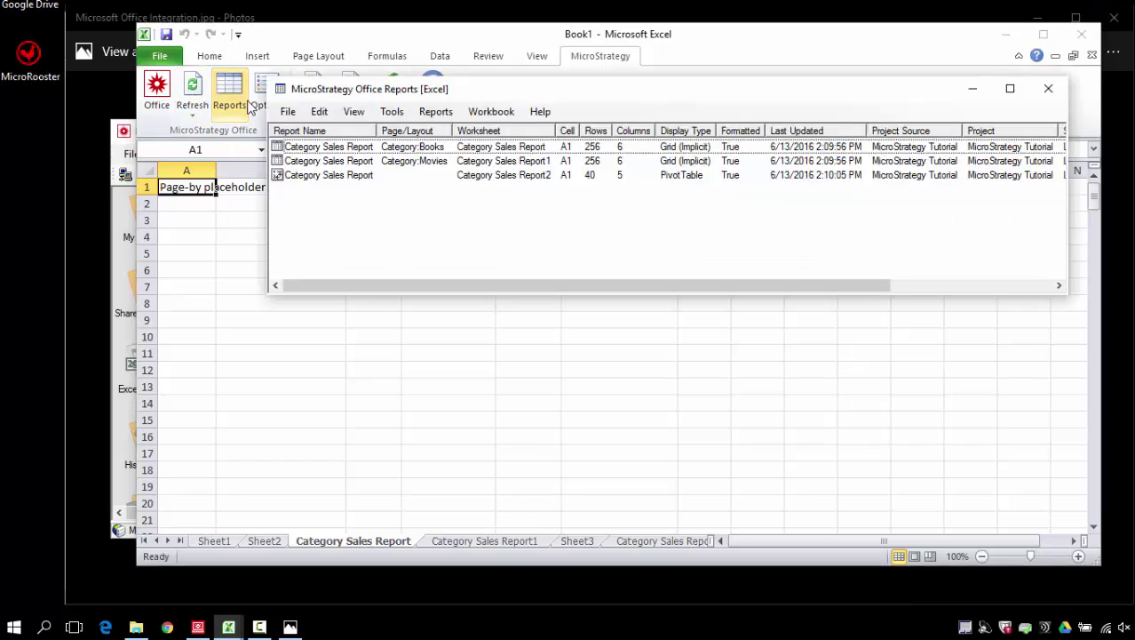
right_click(311, 151)
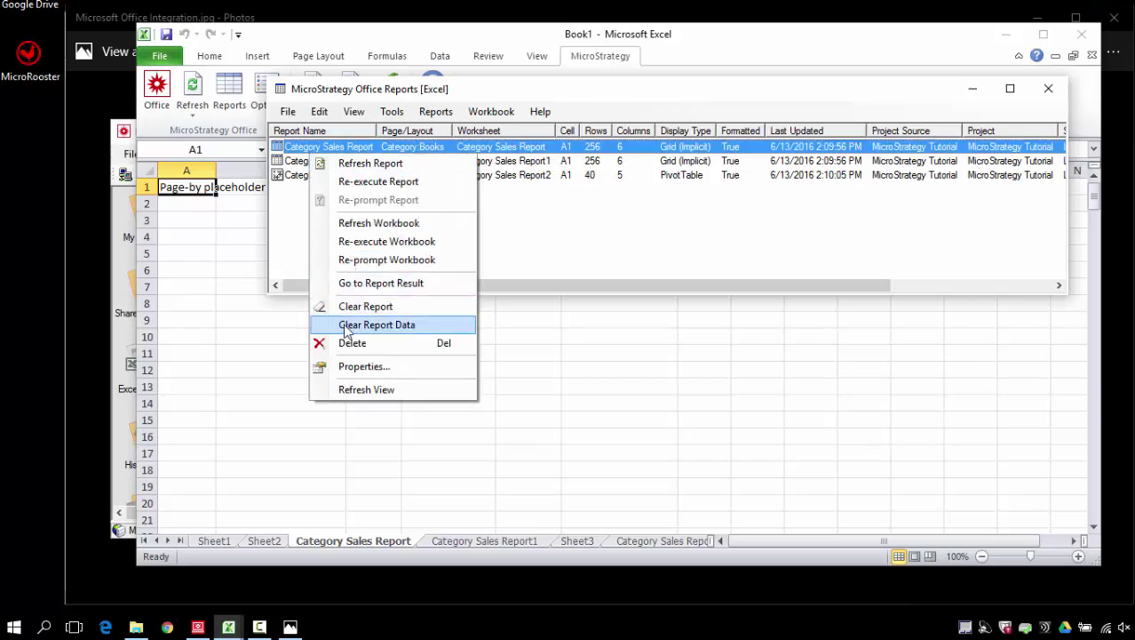
left_click(364, 366)
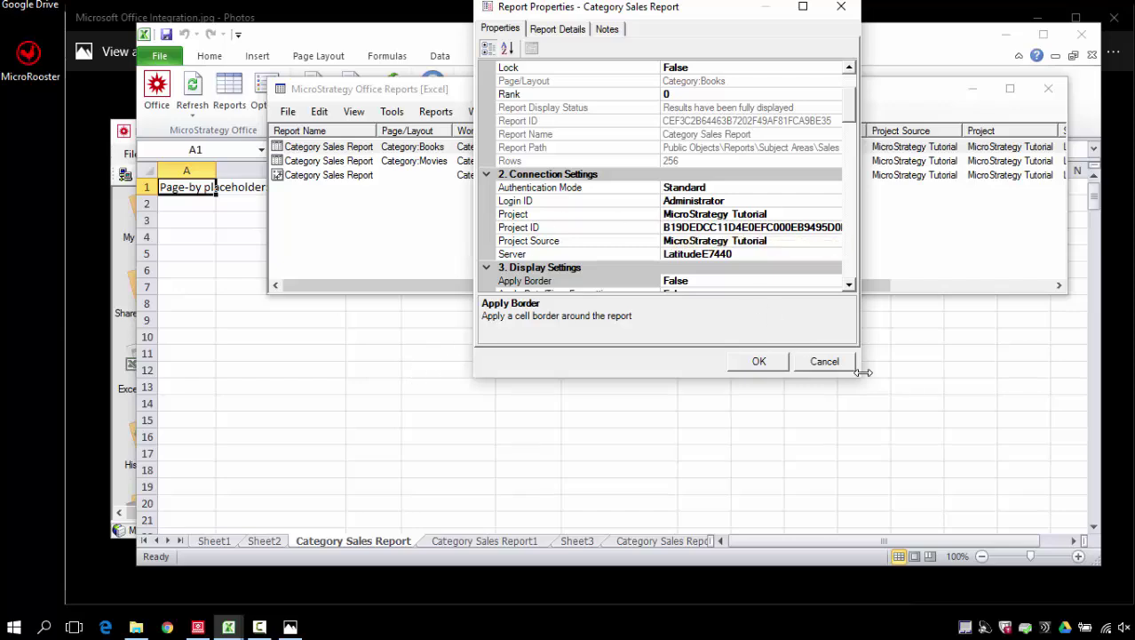
left_click_drag(860, 378, 1013, 460)
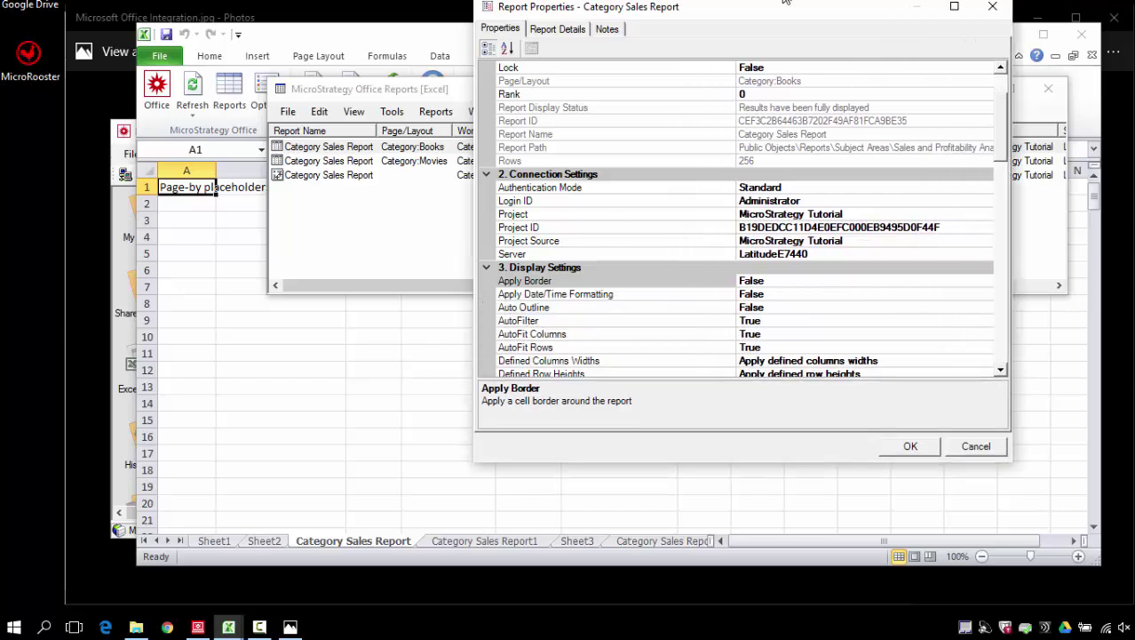
left_click_drag(785, 3, 568, 46)
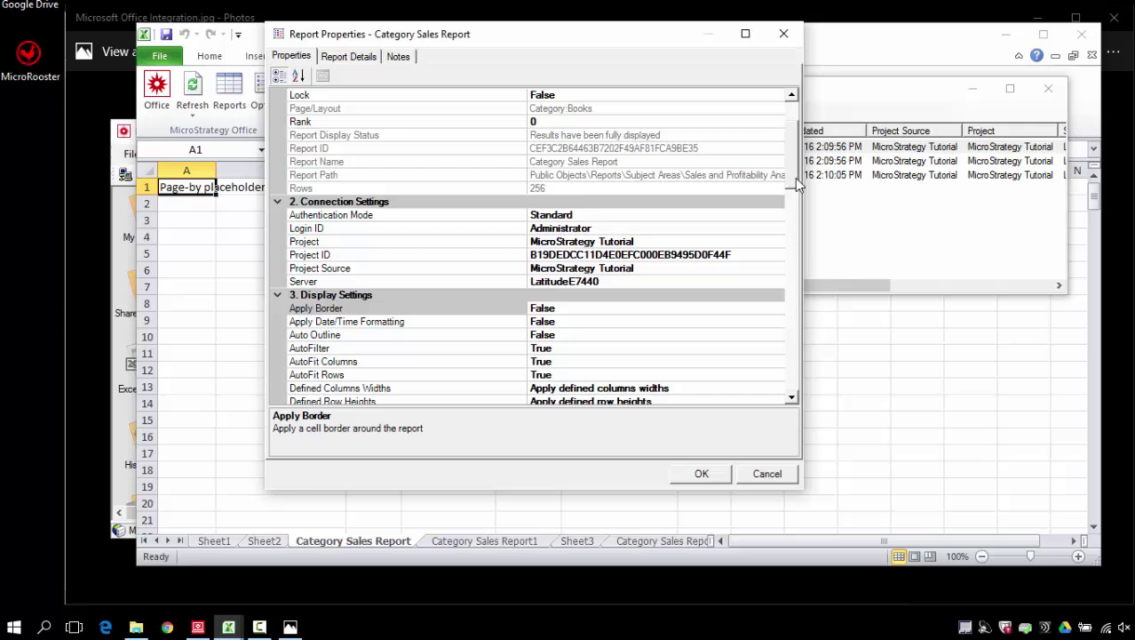
left_click_drag(804, 184, 902, 182)
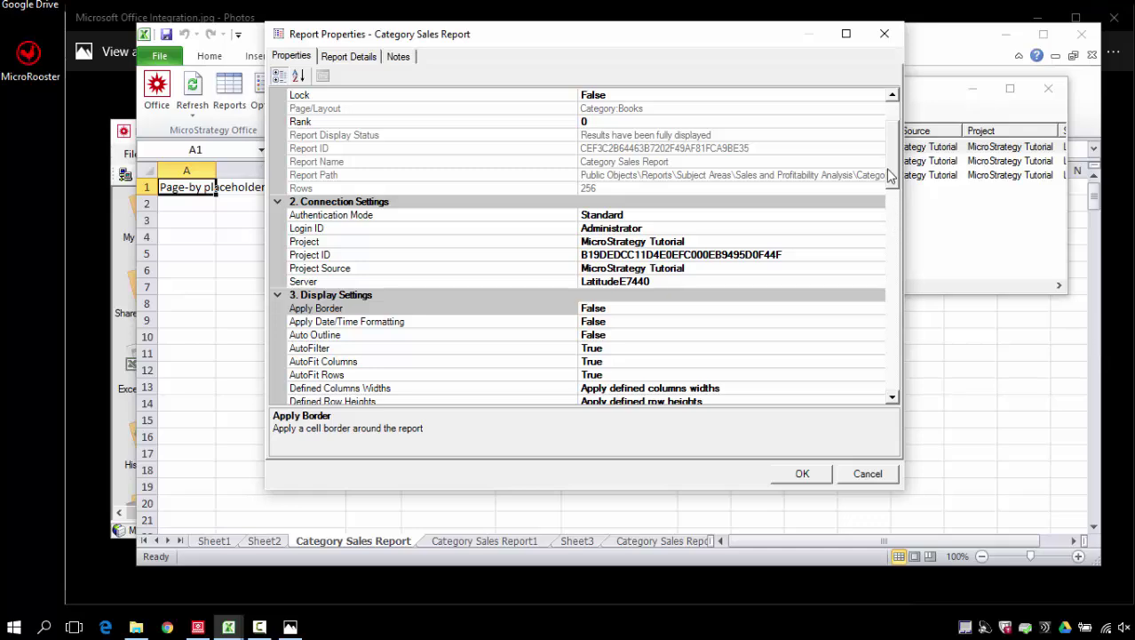
left_click_drag(891, 192, 894, 481)
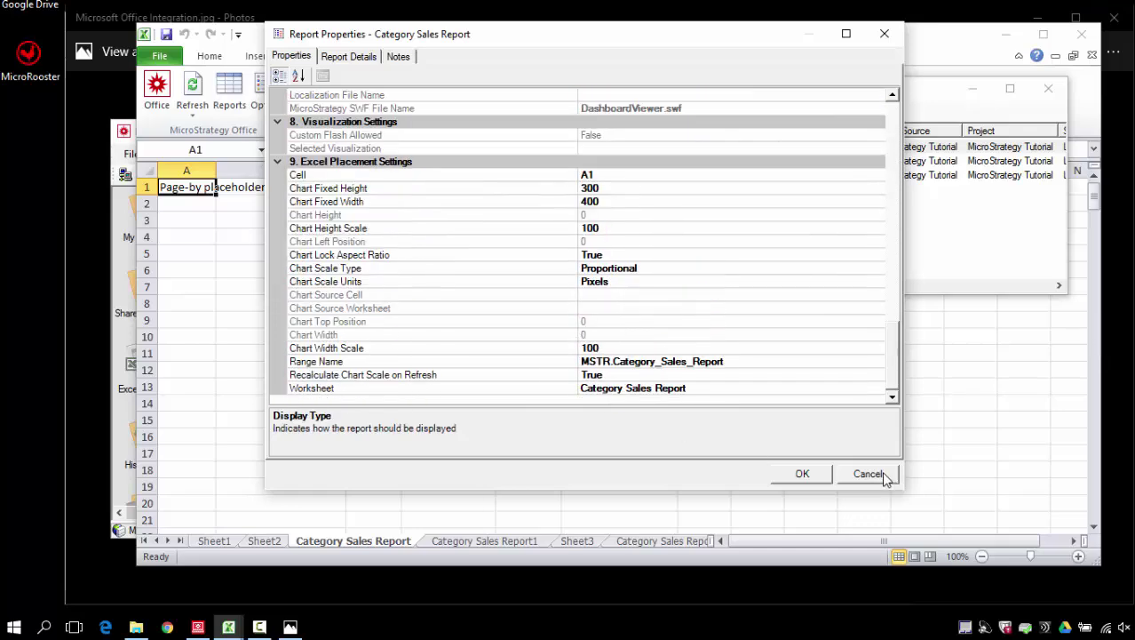
left_click(887, 476)
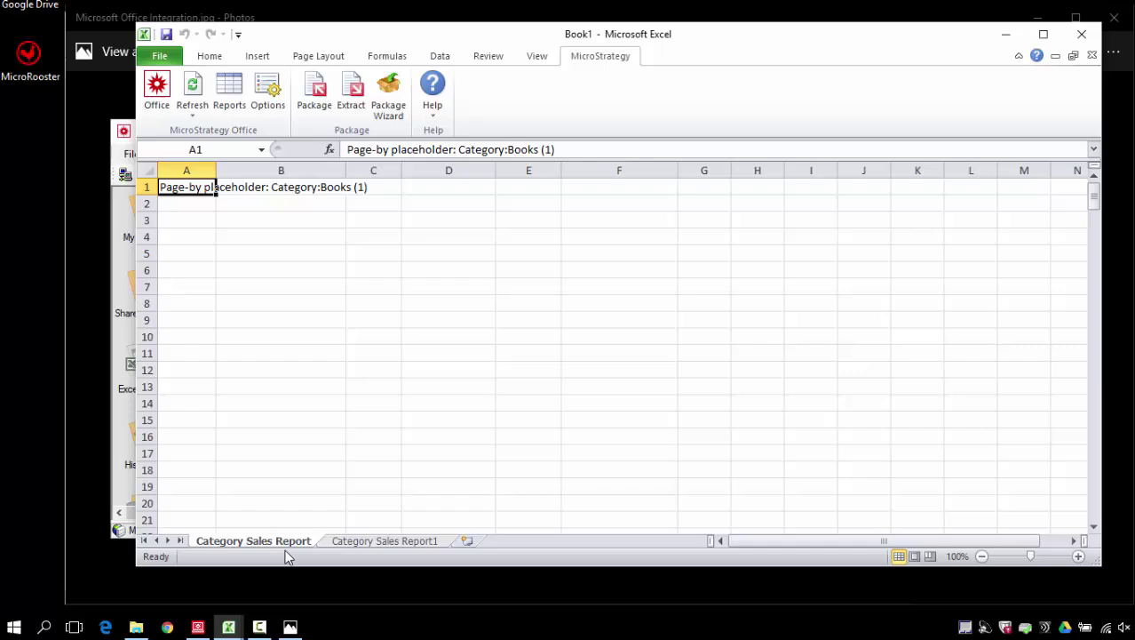
Refresh the workbook's MicroStrategy reports and check the Books and Movies sheets
left_click(186, 82)
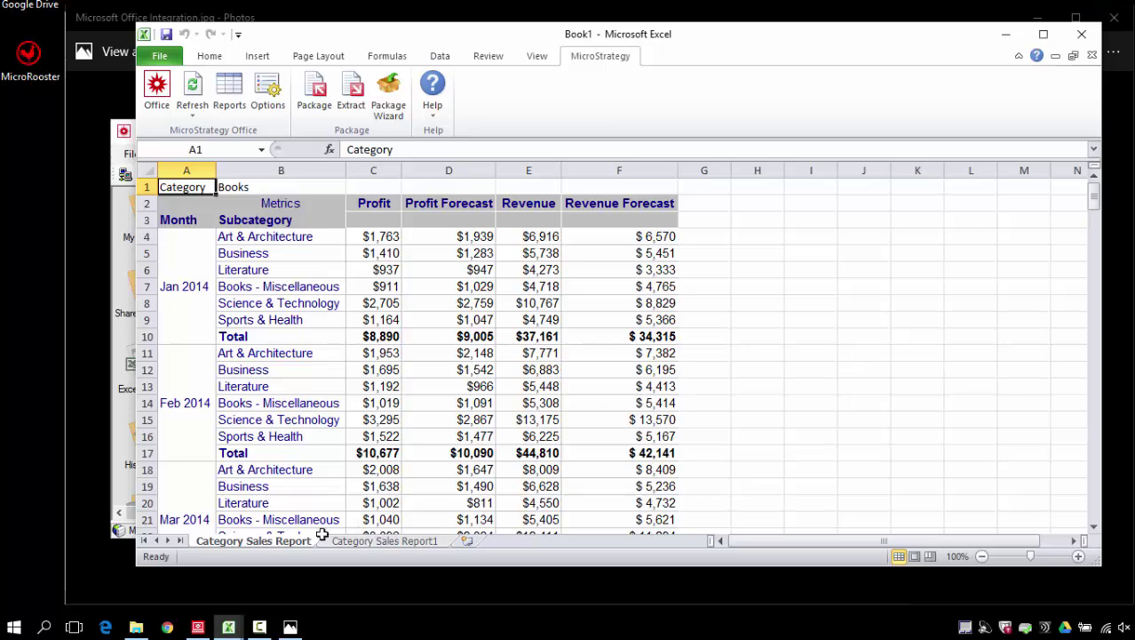
left_click(356, 544)
left_click(268, 544)
left_click(449, 303)
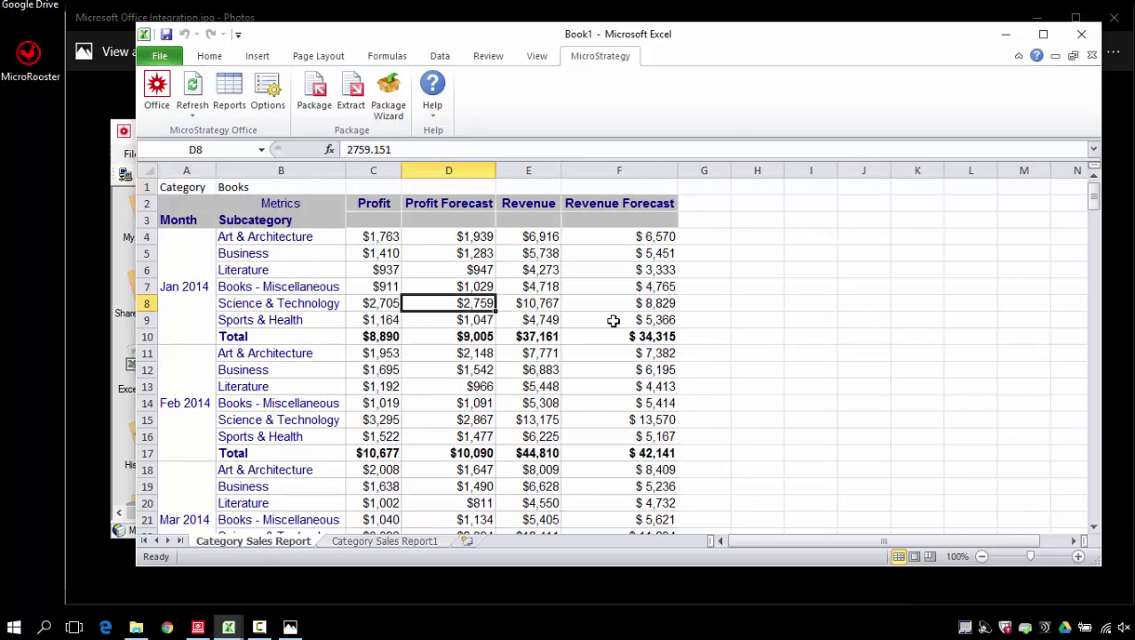
Examine the MicroStrategy Office options for Excel placement, General, View, Page-by and PowerPoint placement
left_click(269, 91)
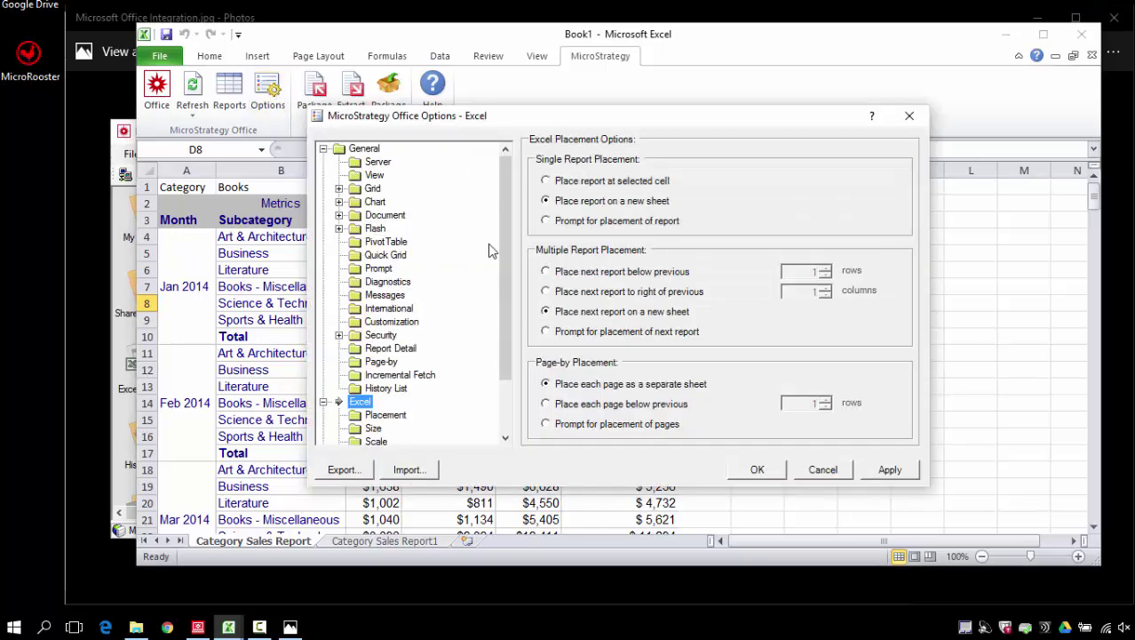
left_click(373, 149)
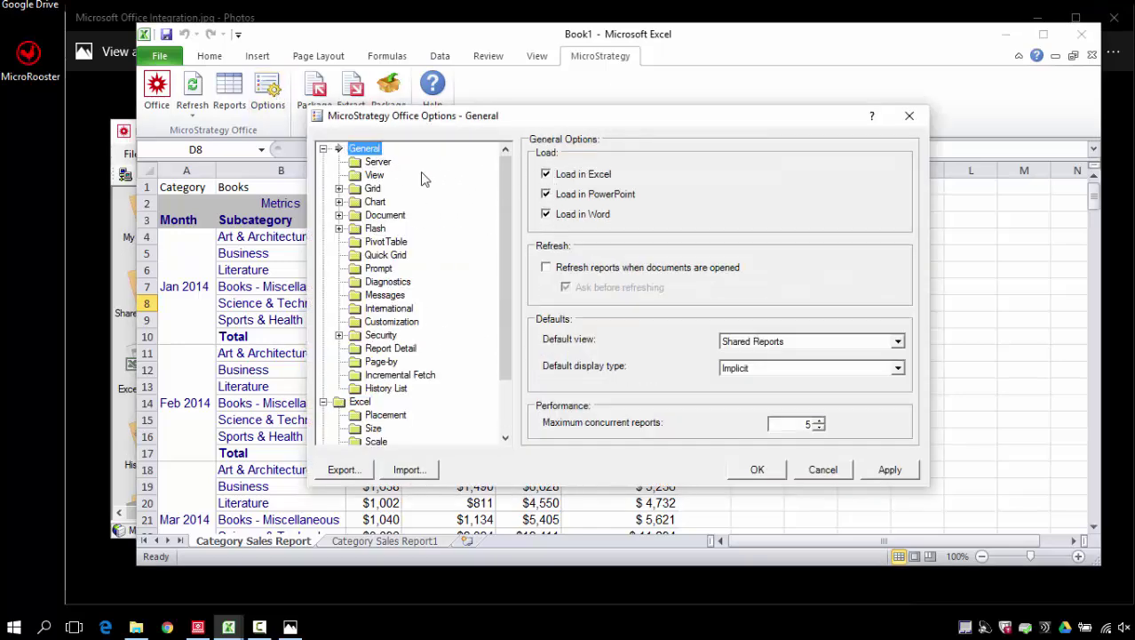
left_click(374, 175)
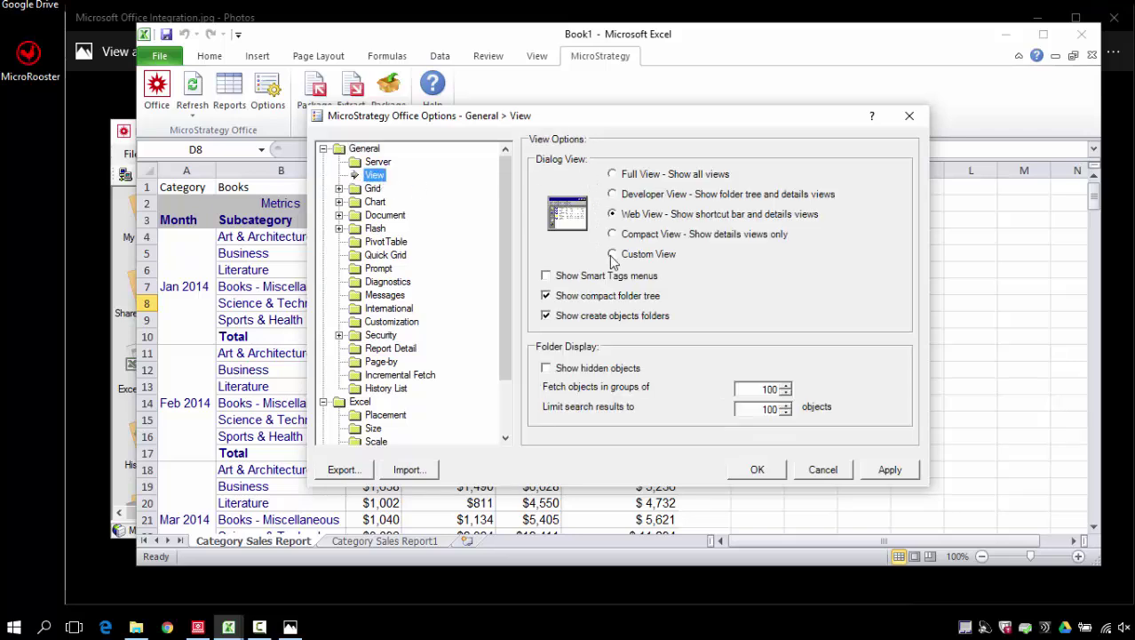
scroll(418, 293, "down", 2)
left_click(381, 294)
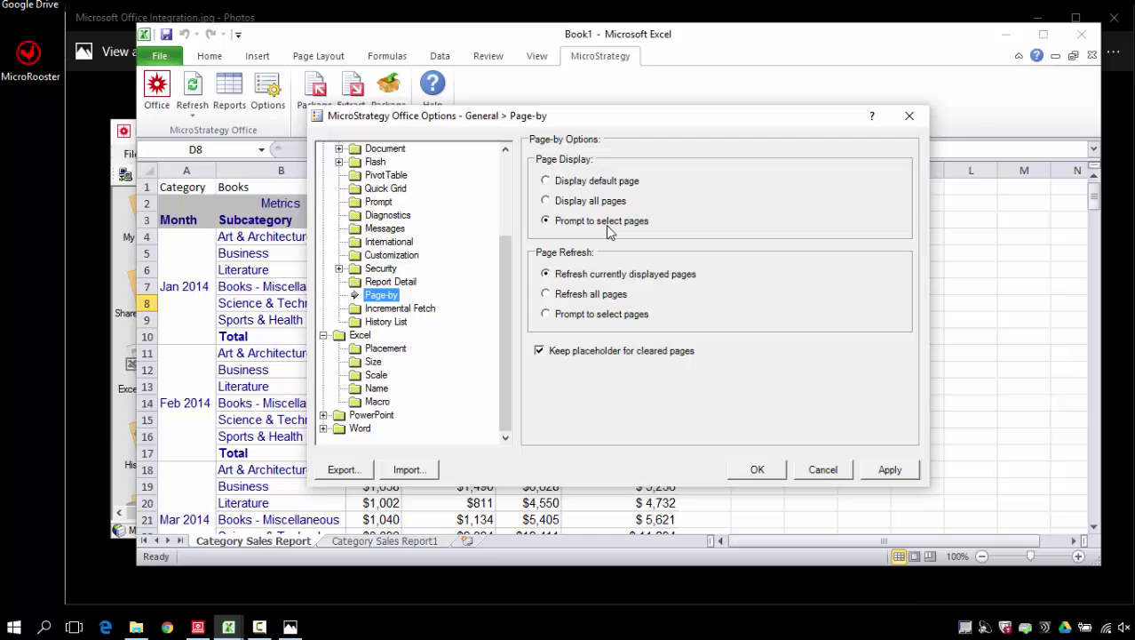
scroll(501, 327, "down", 3)
left_click(386, 294)
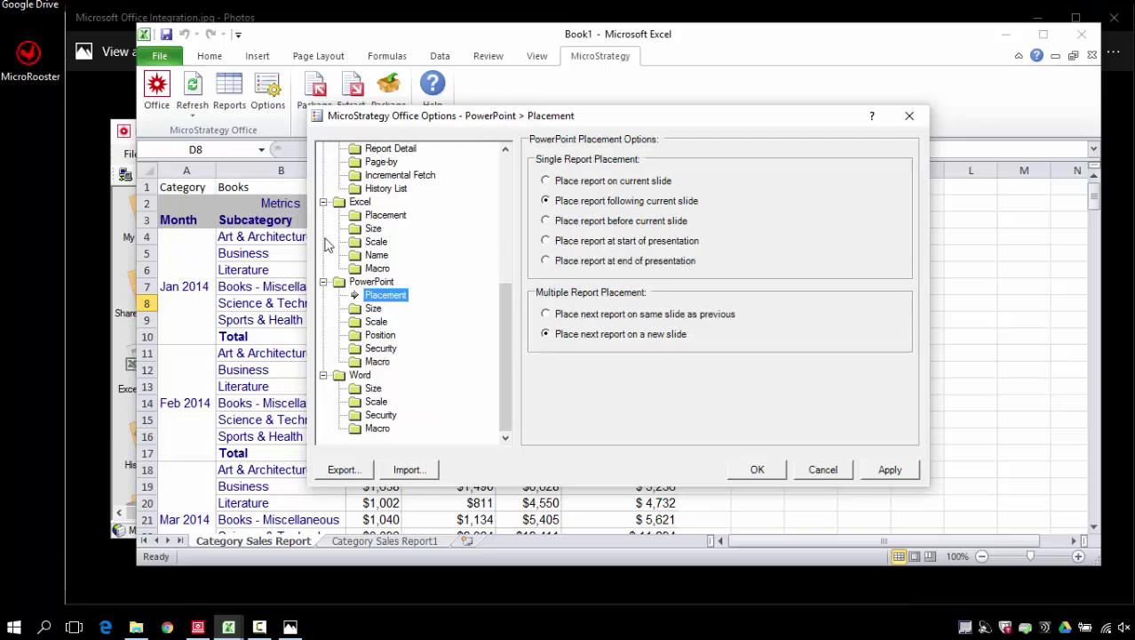
Examine the dialog for exporting the MicroStrategy Office configuration options, and dismiss it and the options without changes
left_click(364, 470)
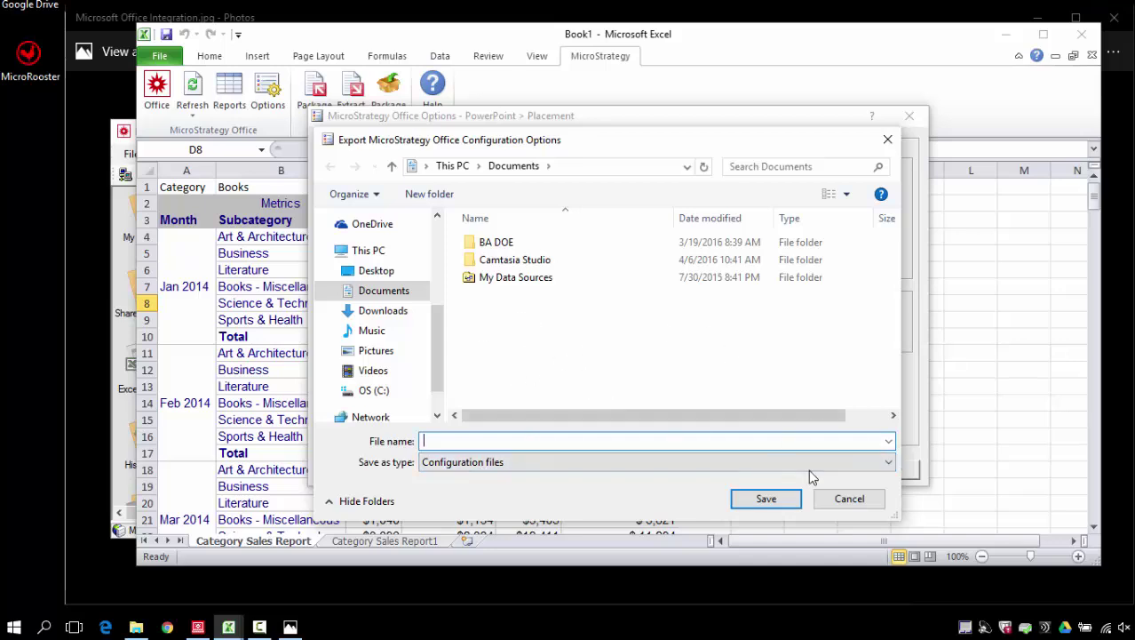
left_click(855, 499)
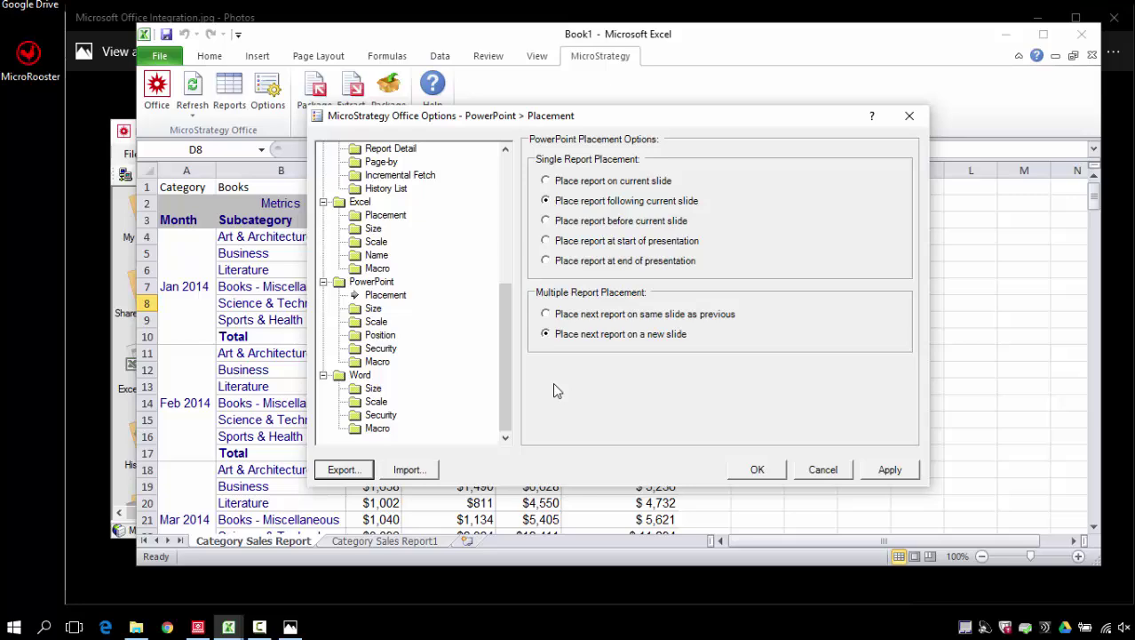
left_click(824, 469)
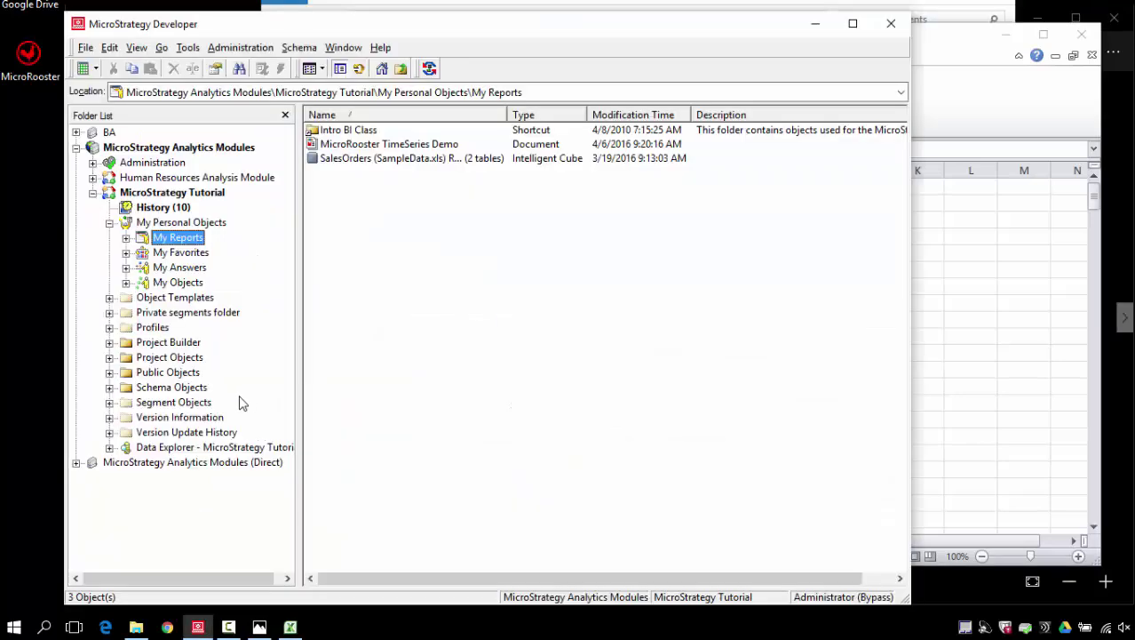
In MicroStrategy Developer, open the Category Sales Report from Public Objects > Reports > Subject Areas > Sales and Profitability Analysis for editing
left_click(110, 373)
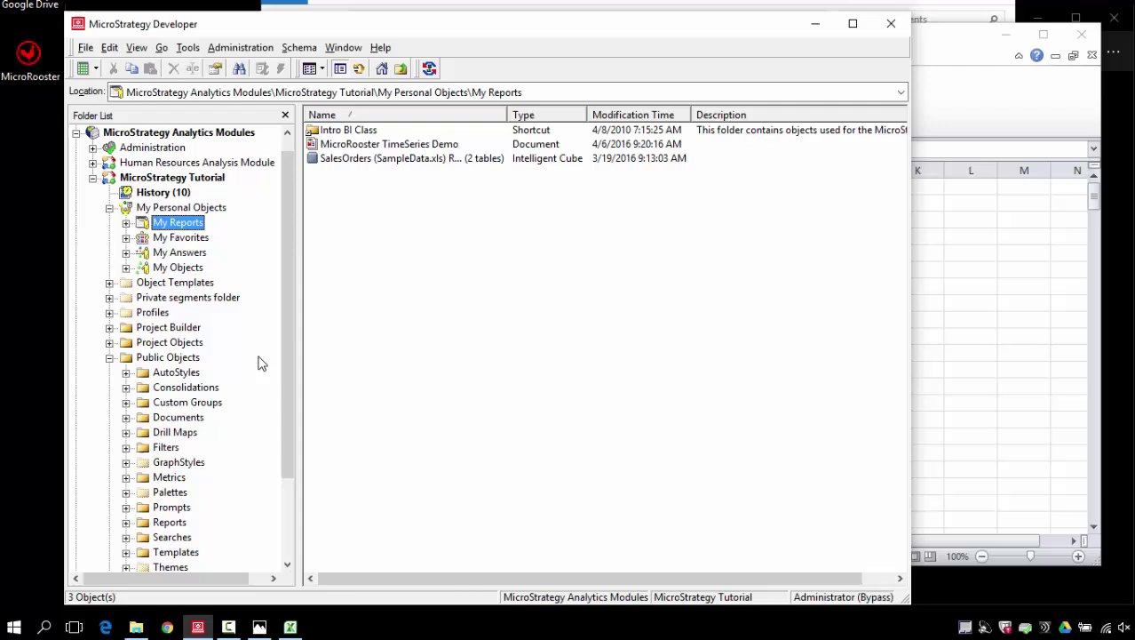
left_click_drag(288, 355, 290, 408)
left_click(167, 448)
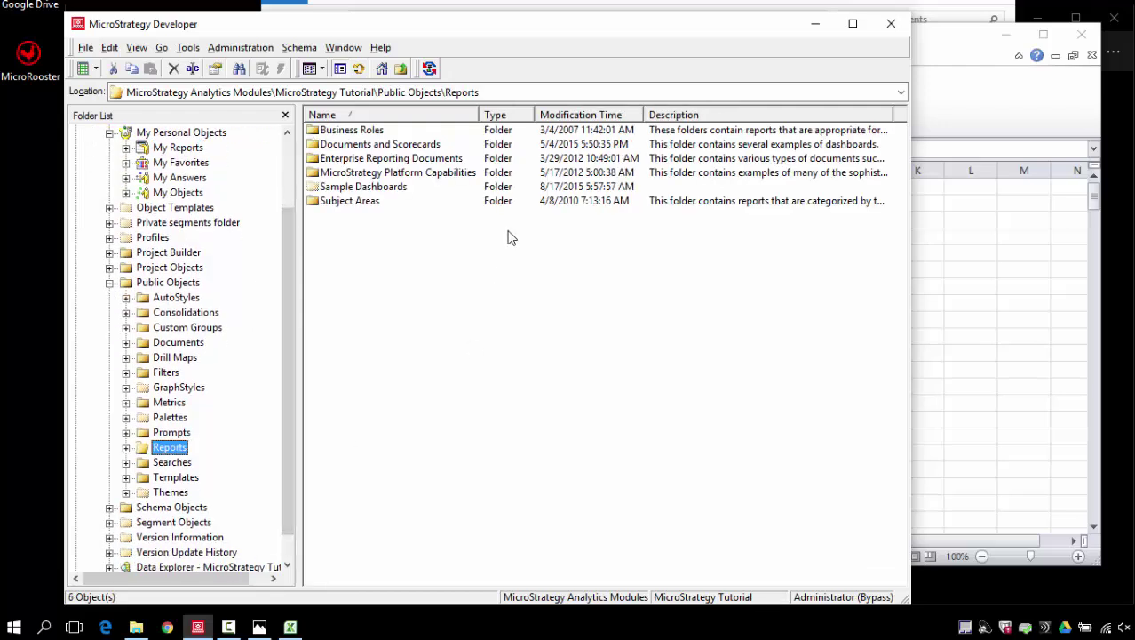
double_click(358, 203)
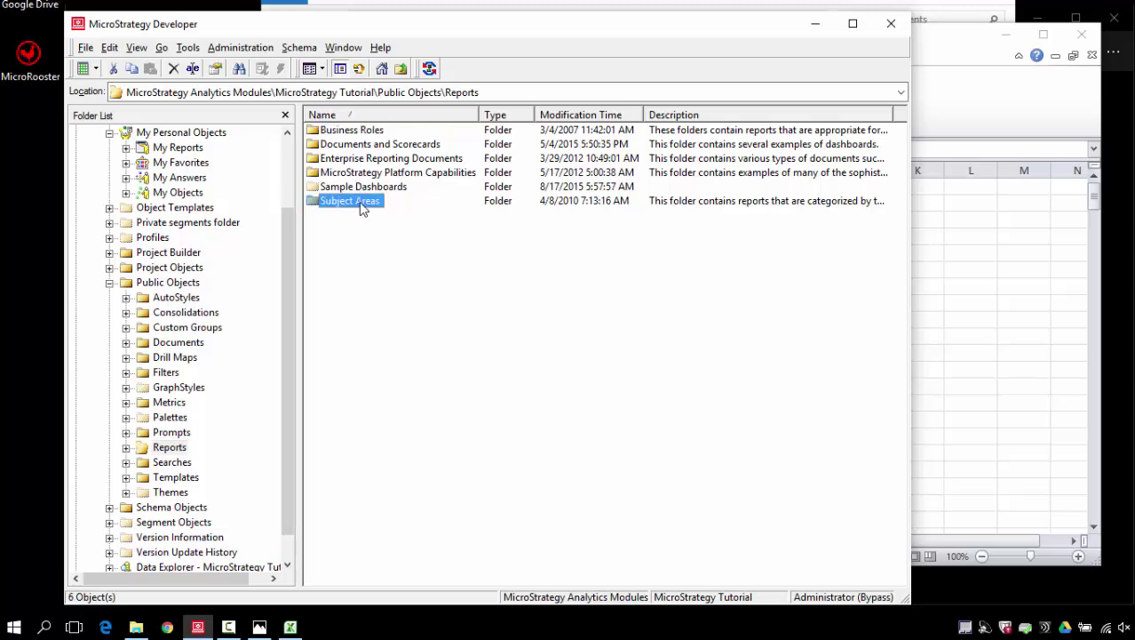
double_click(364, 201)
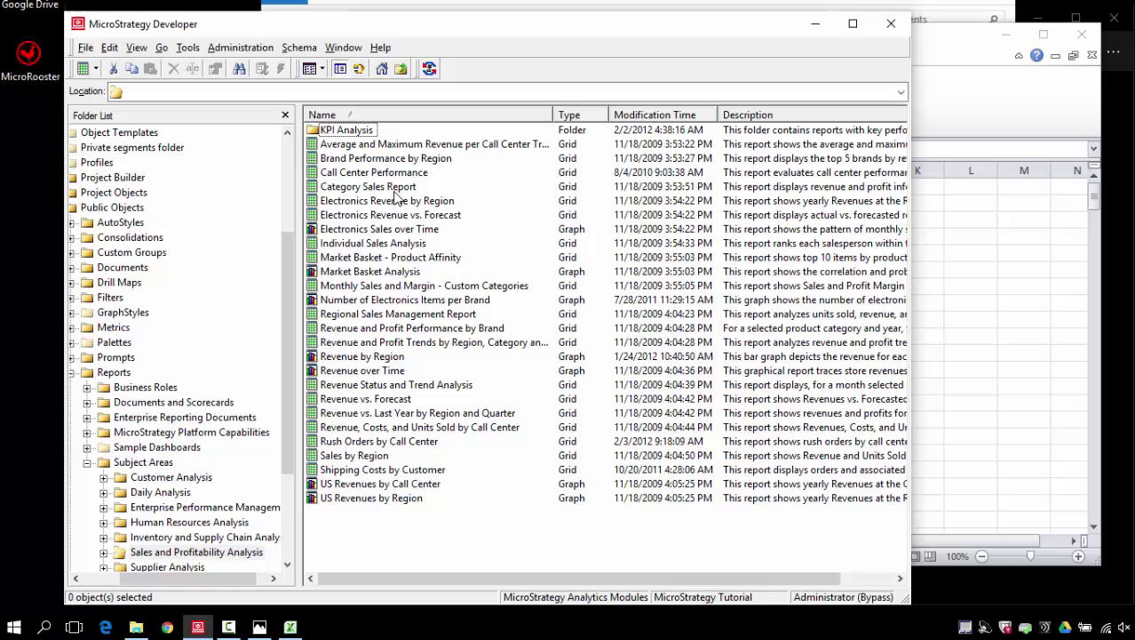
right_click(396, 190)
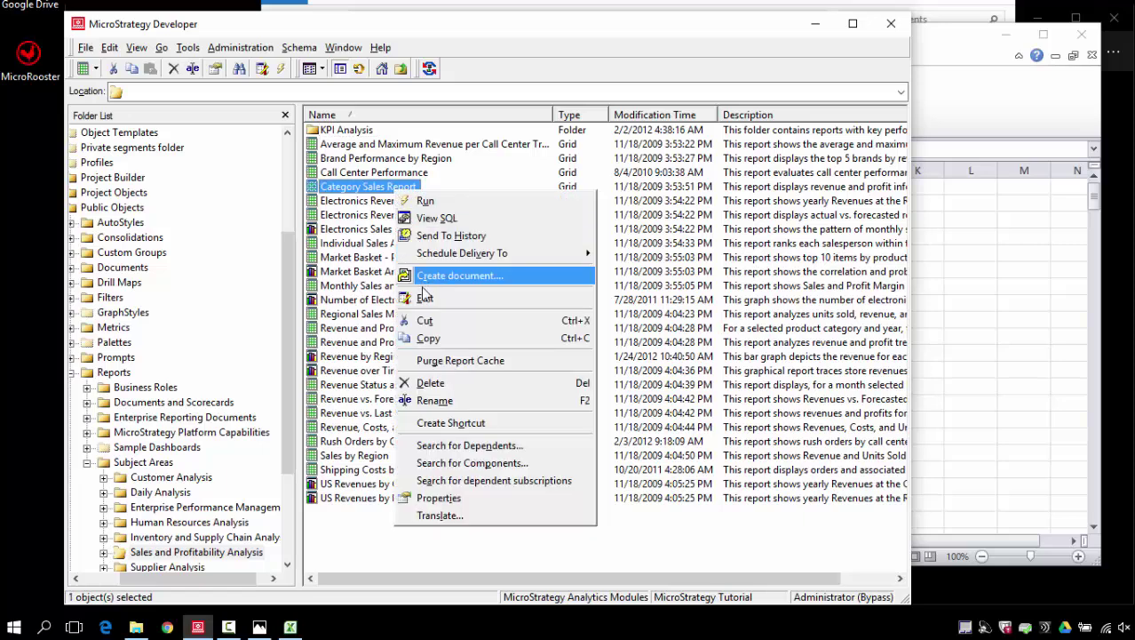
left_click(424, 298)
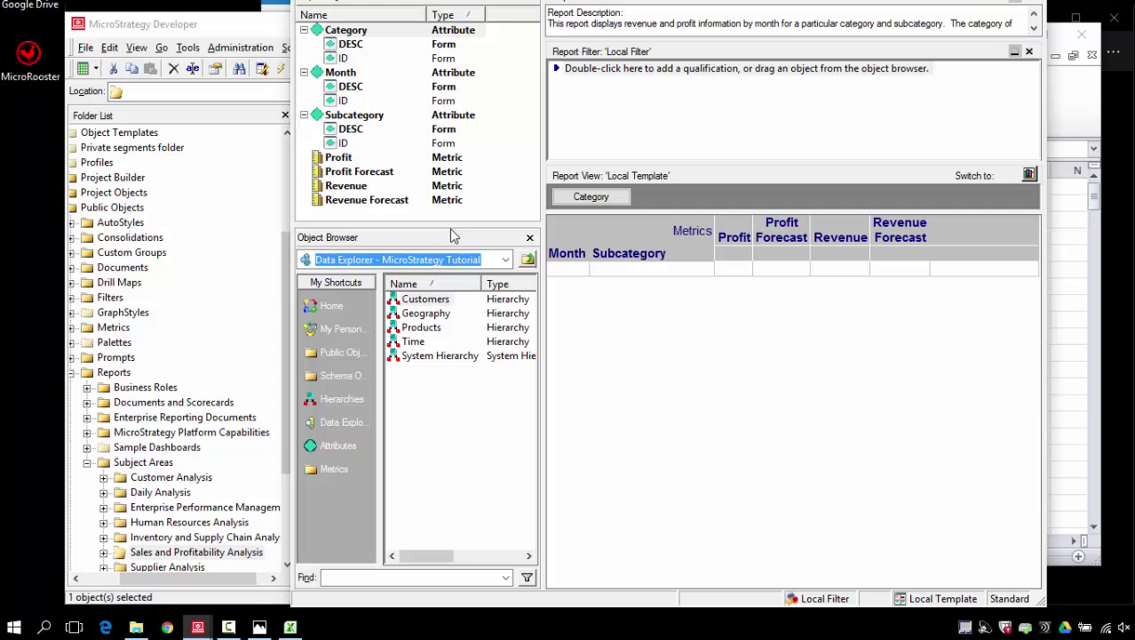
Add a Category element prompt to the report filter, listing all elements and making the prompt answer required
left_click_drag(583, 203, 618, 77)
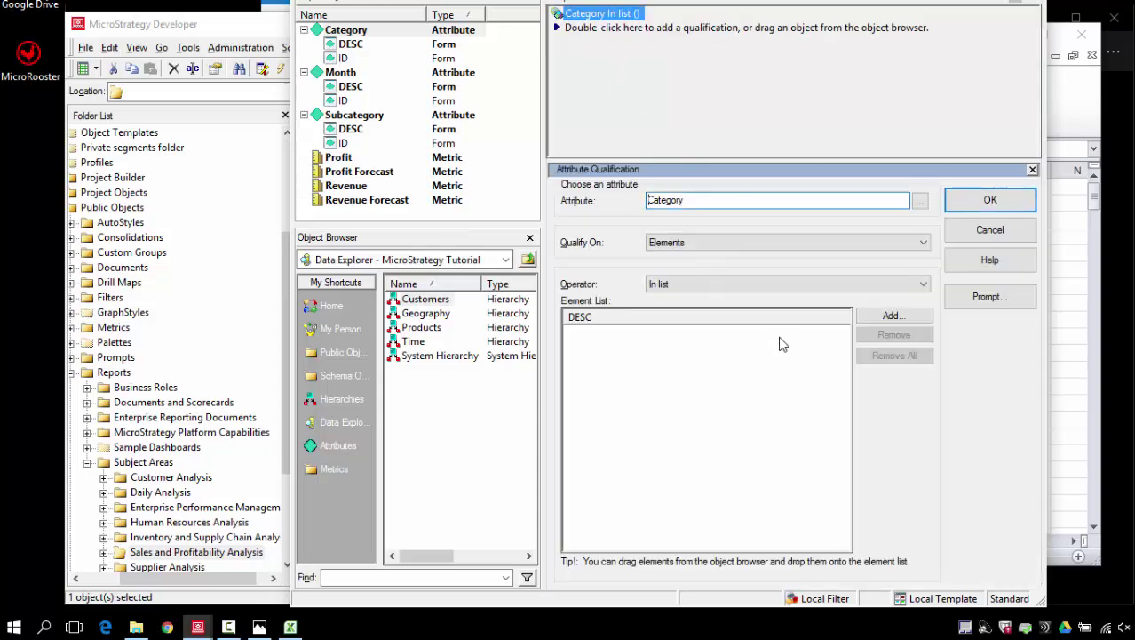
left_click(981, 296)
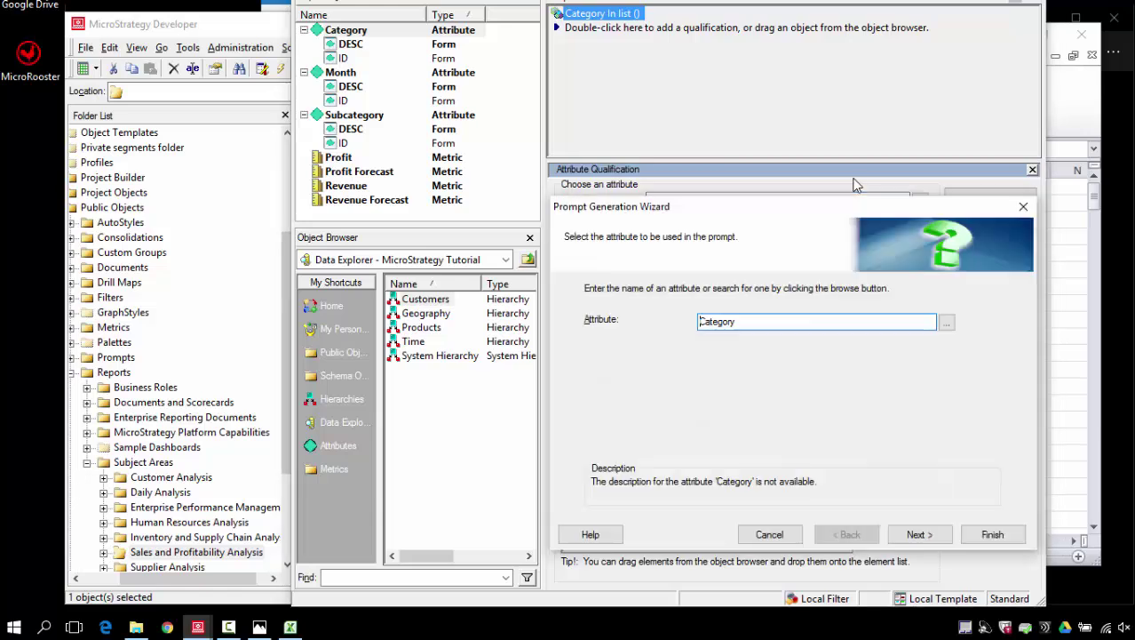
left_click(916, 536)
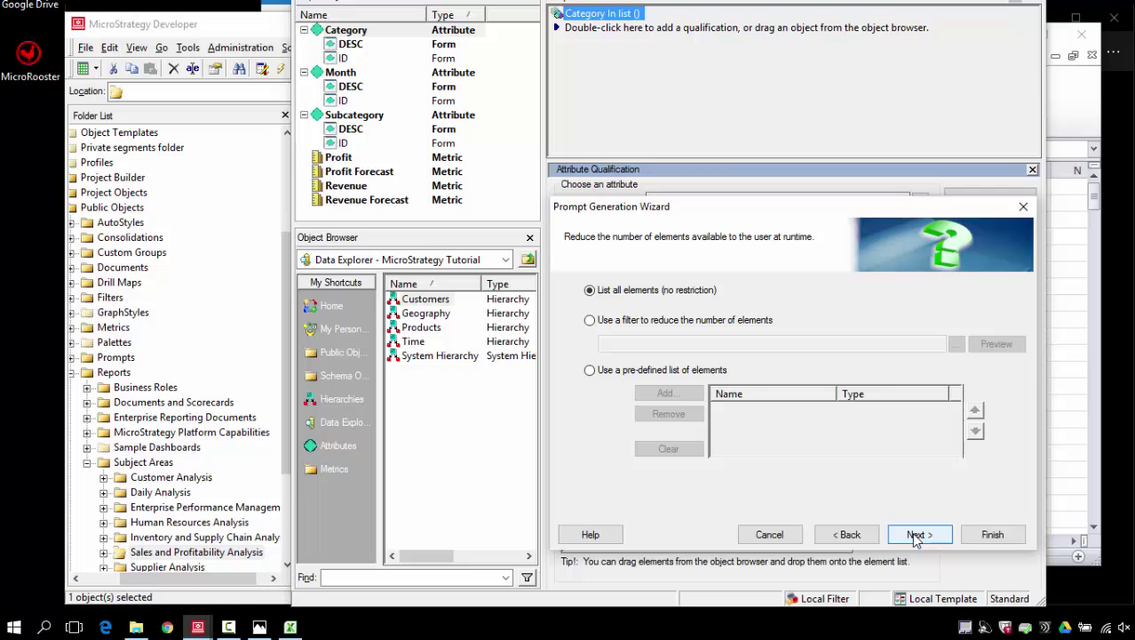
left_click(917, 537)
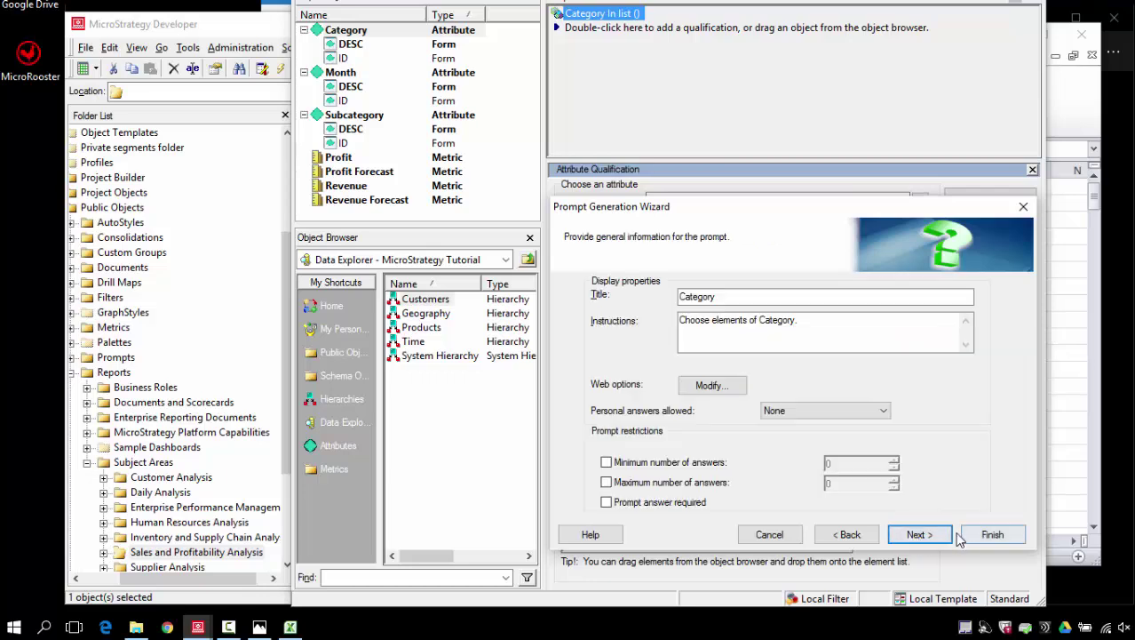
left_click(680, 502)
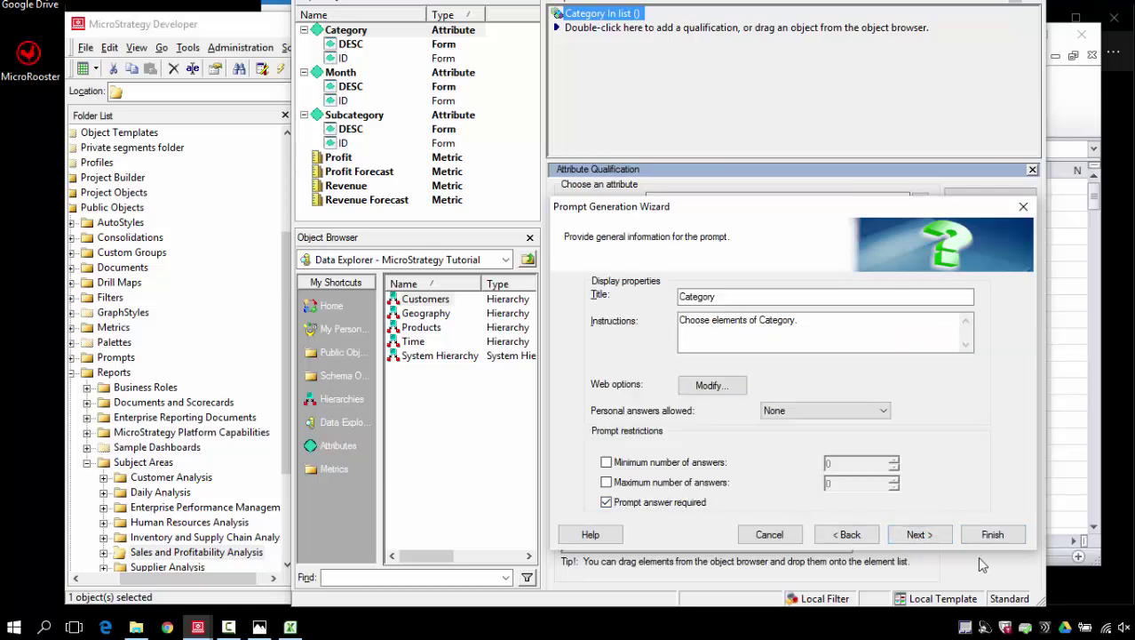
left_click(924, 536)
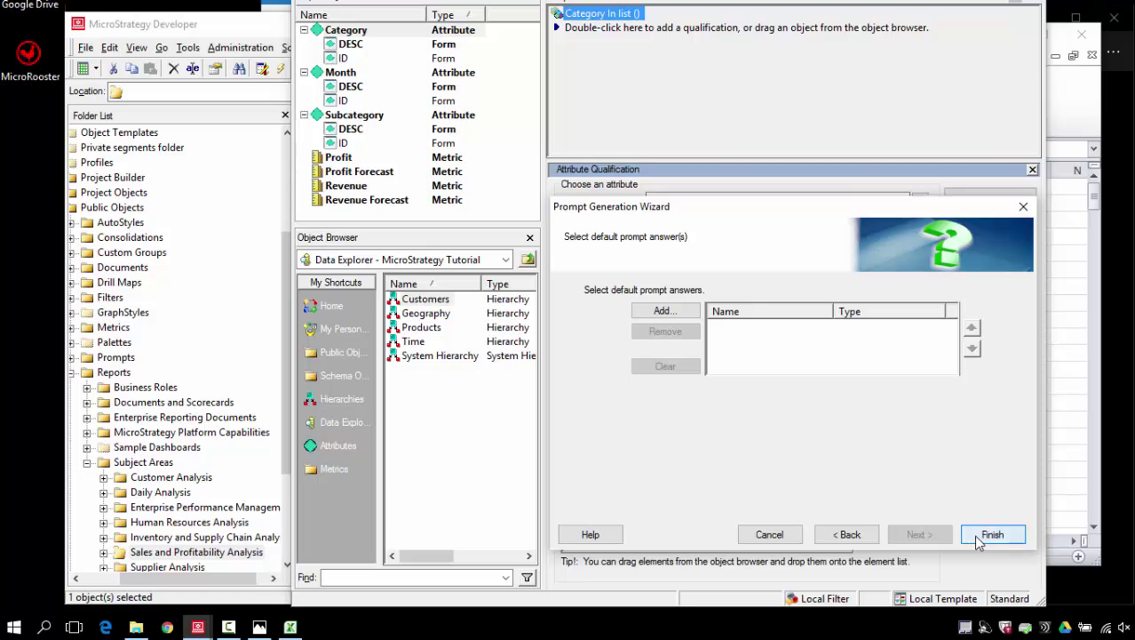
left_click(992, 535)
left_click(990, 198)
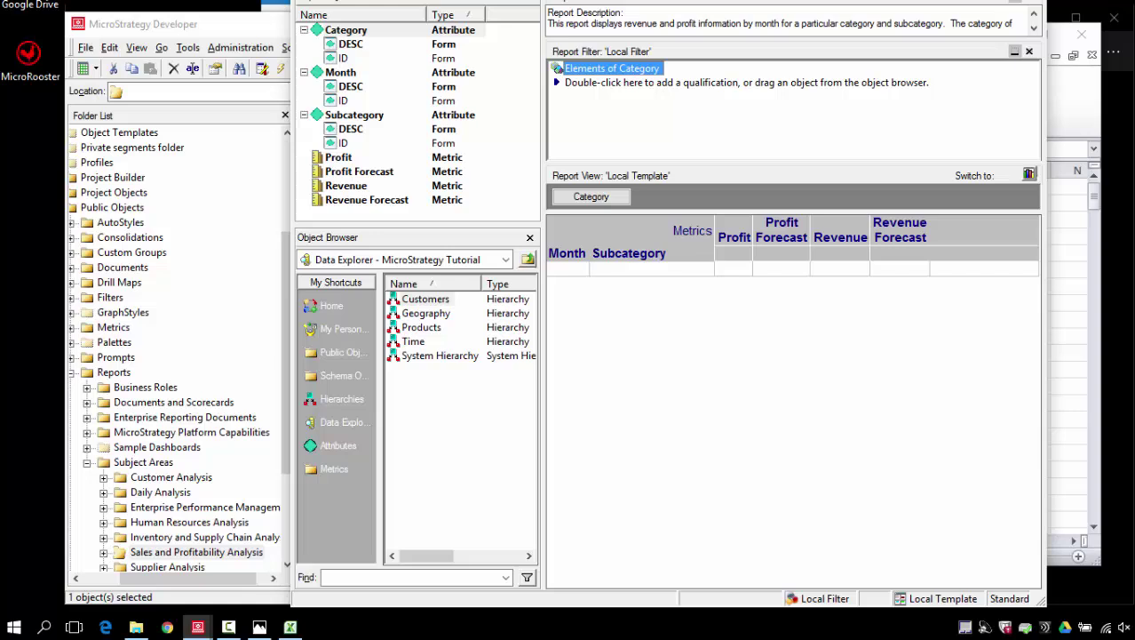
Save the report in My Reports under the name Prompted Category Sales Report
key("alt+f")
key("a")
left_click(459, 92)
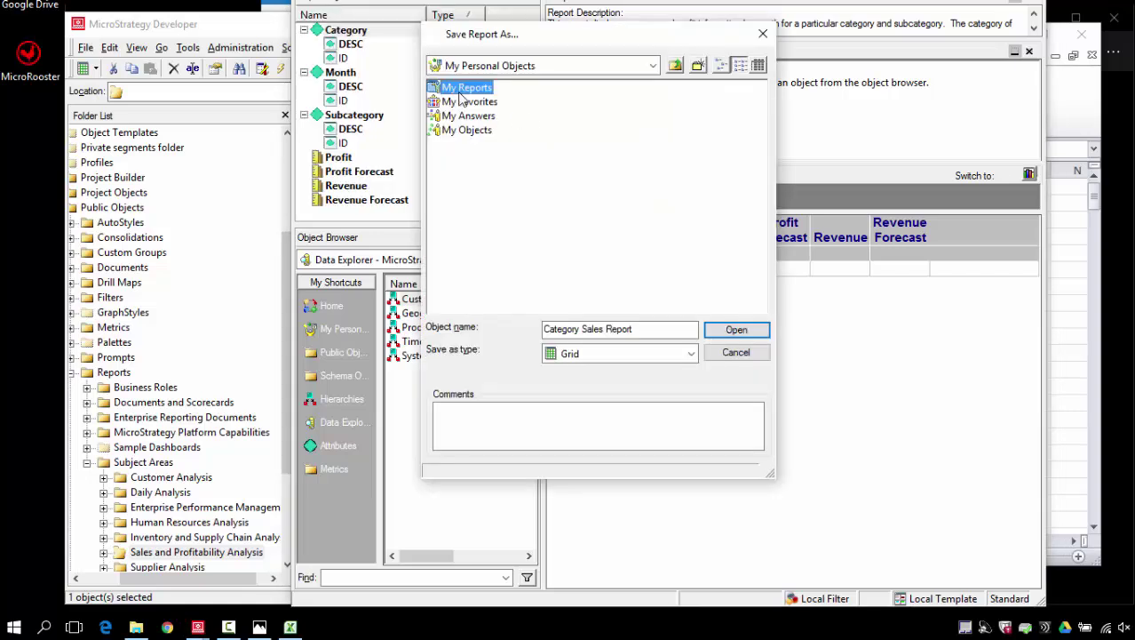
double_click(460, 92)
left_click(593, 329)
left_click(595, 328)
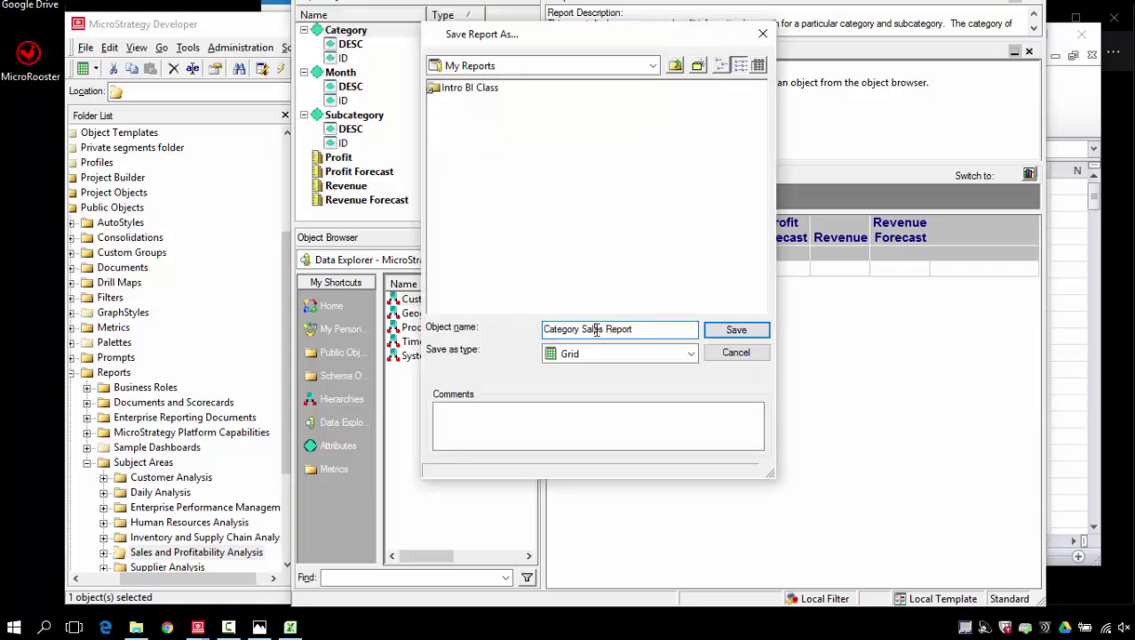
left_click(546, 329)
type("Prompted")
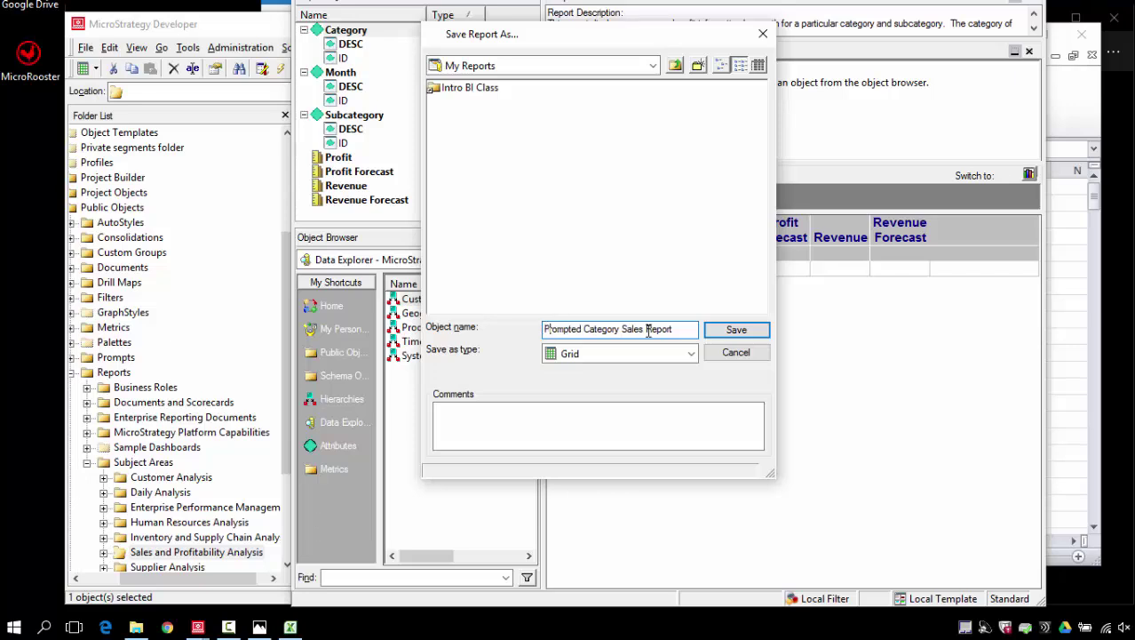
left_click(734, 331)
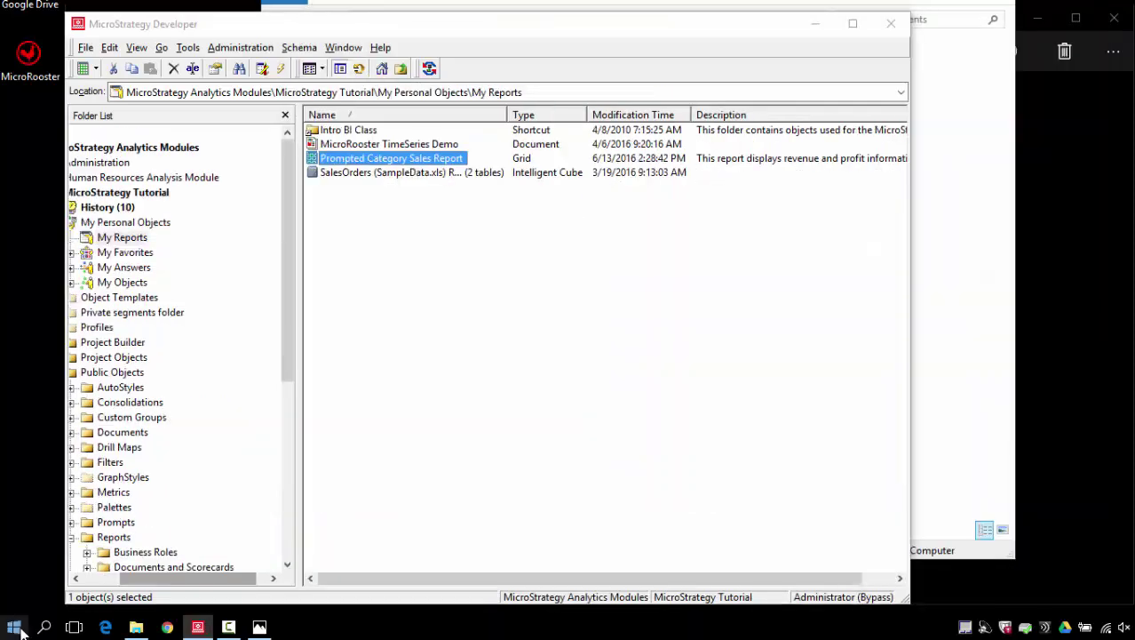
Open a blank Excel workbook and set the MicroStrategy Office Page-by option to display all pages
left_click(13, 628)
key("Escape")
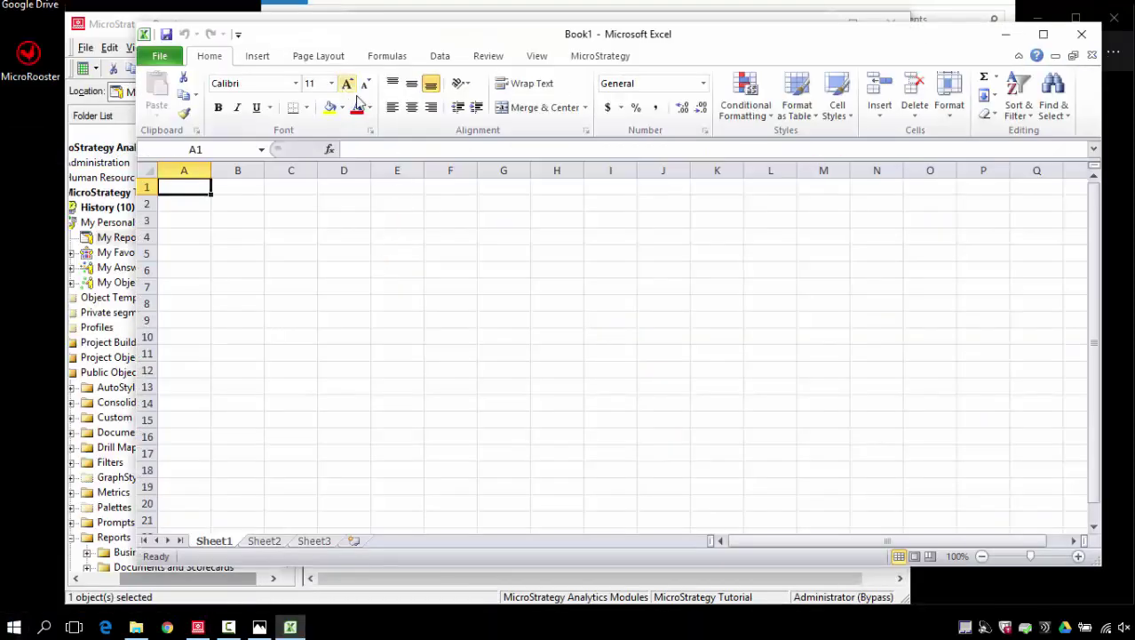
left_click(577, 58)
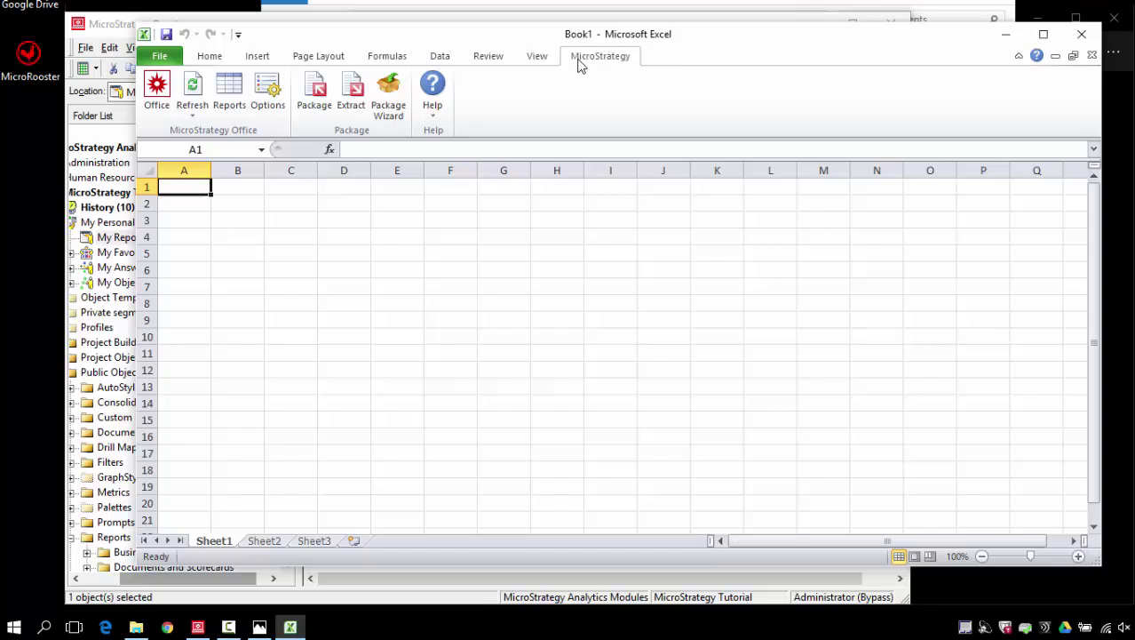
left_click(272, 98)
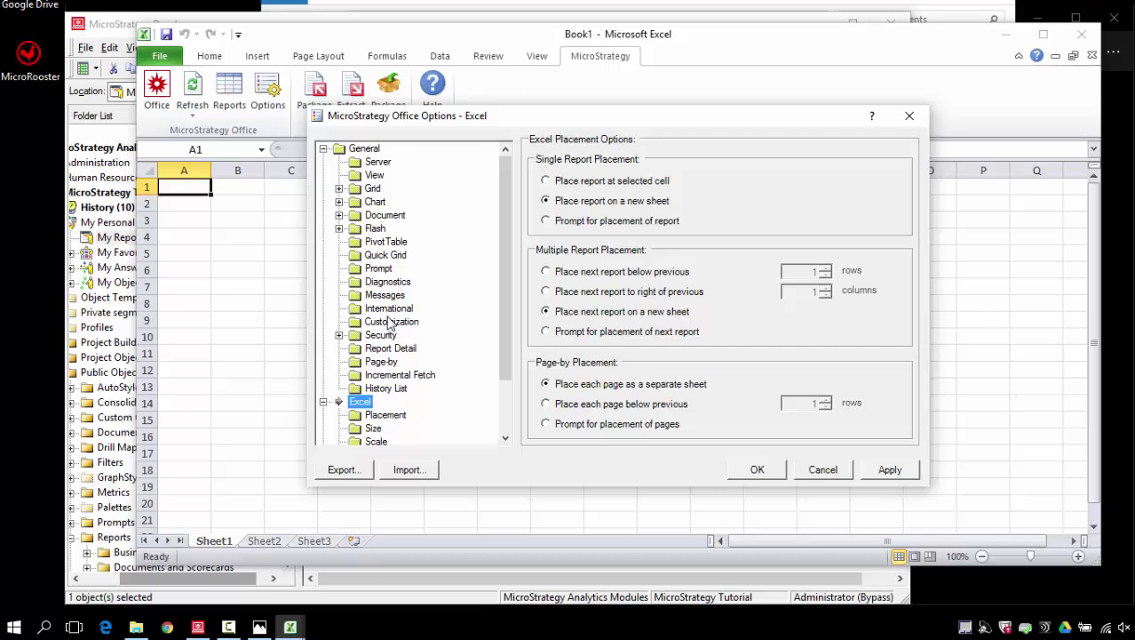
left_click(381, 362)
left_click(546, 202)
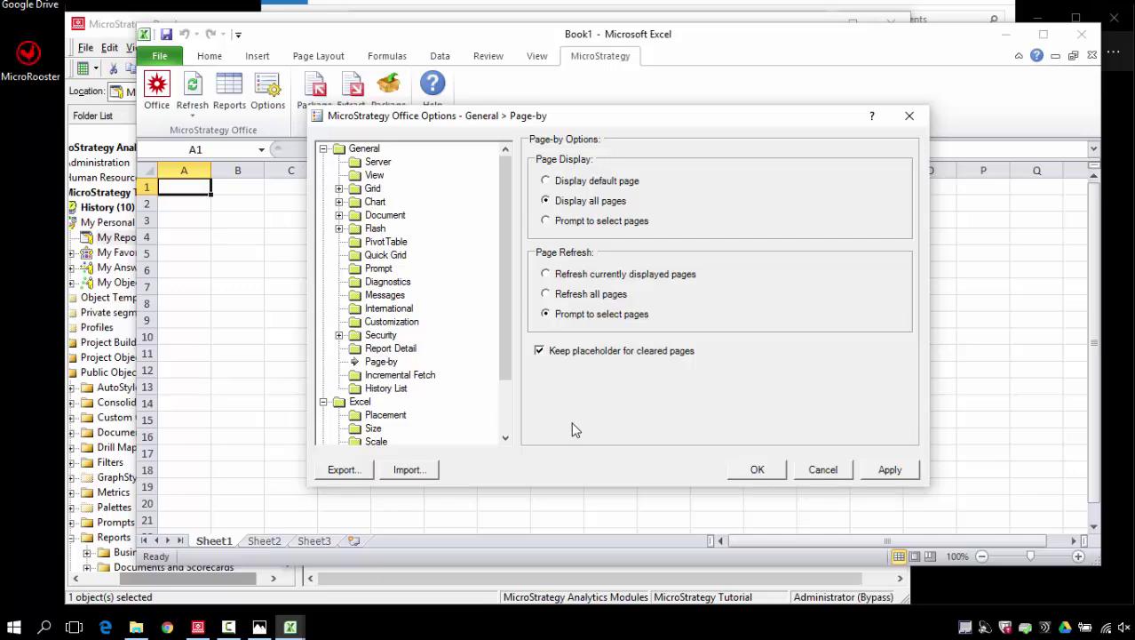
left_click(755, 470)
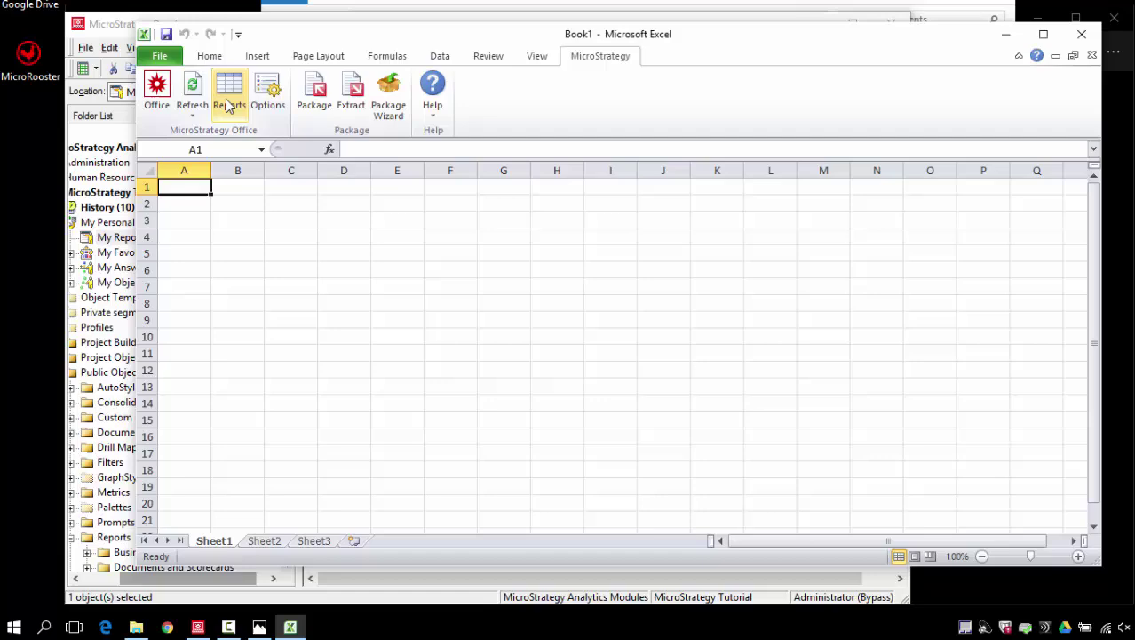
Connect MicroStrategy Office to the MicroStrategy Tutorial project and show the My Reports folder
left_click(157, 89)
left_click(641, 191)
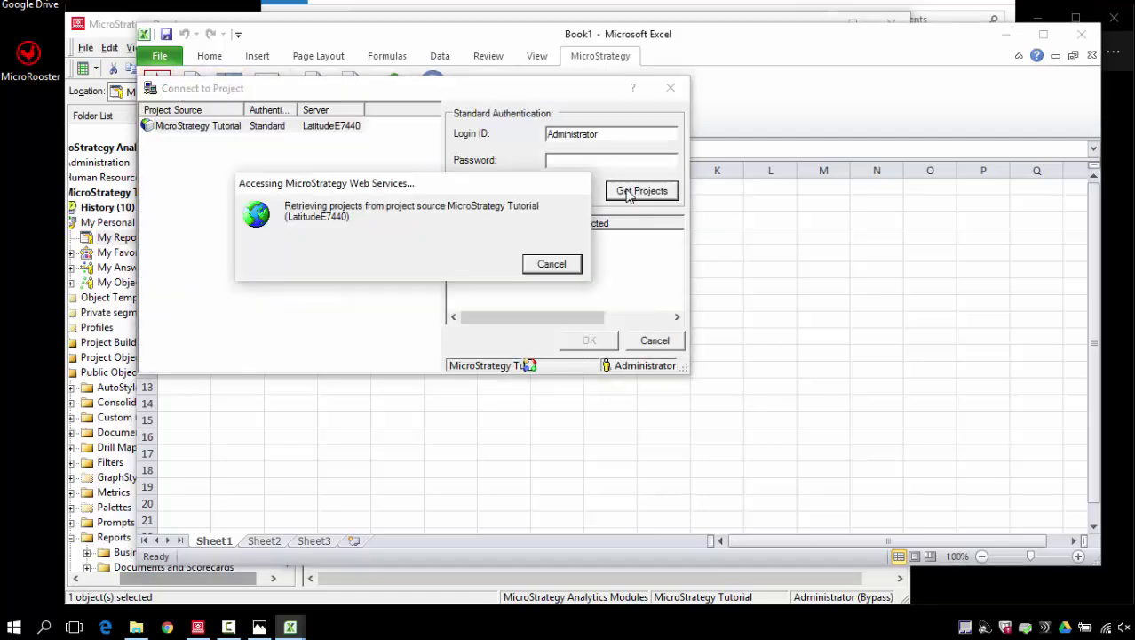
double_click(524, 256)
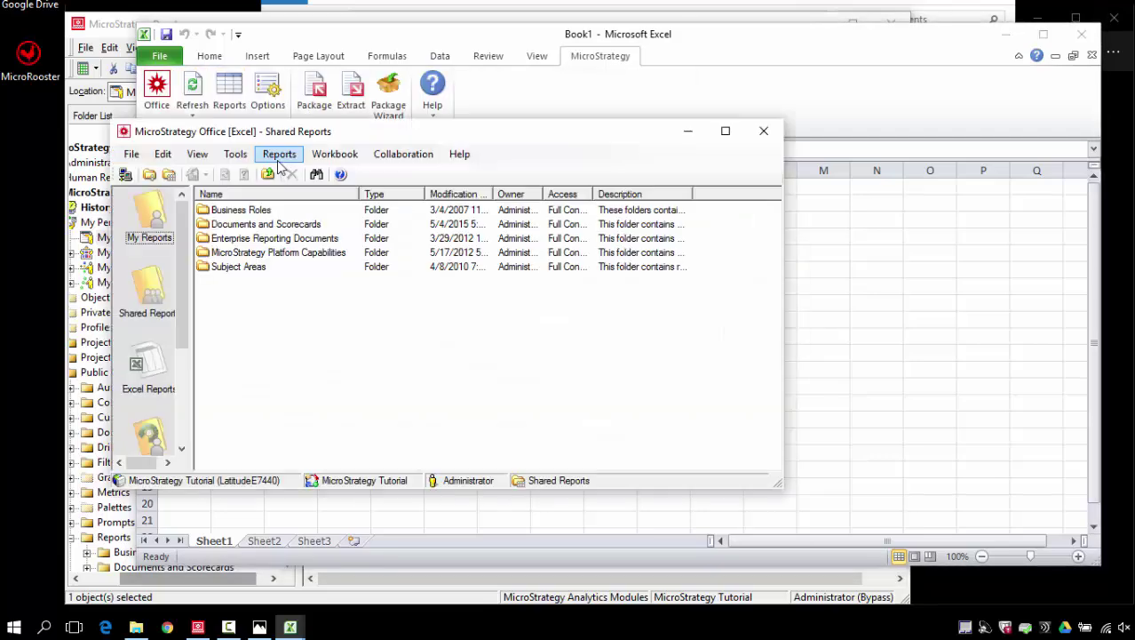
left_click(151, 222)
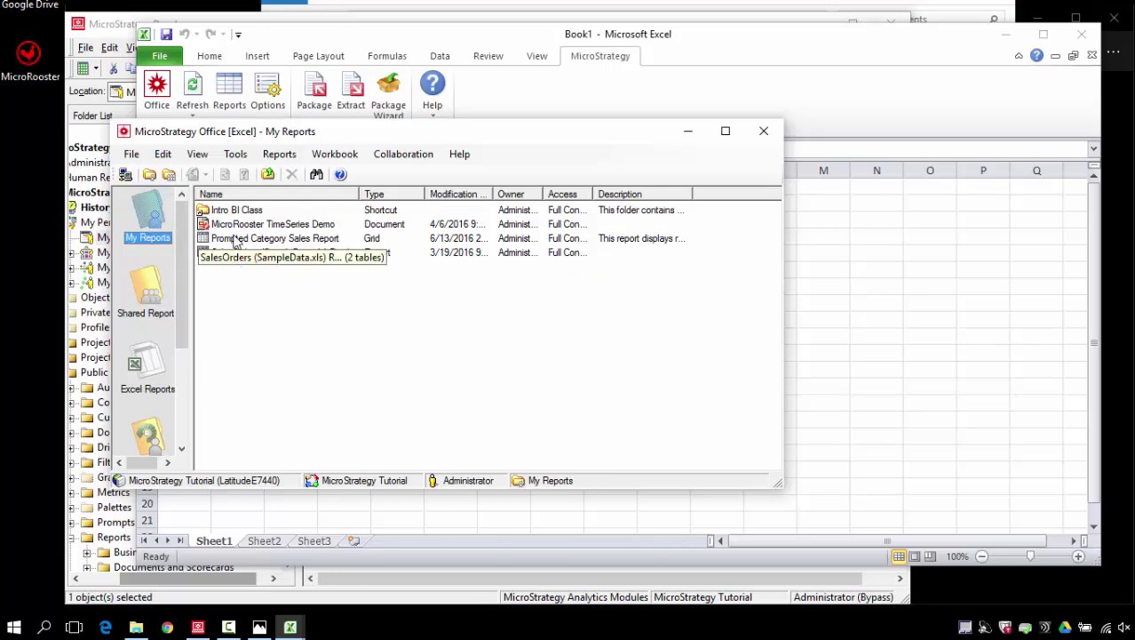
Run the Prompted Category Sales Report with all available categories selected: Books, Electronics, Movies and Music
left_click(240, 239)
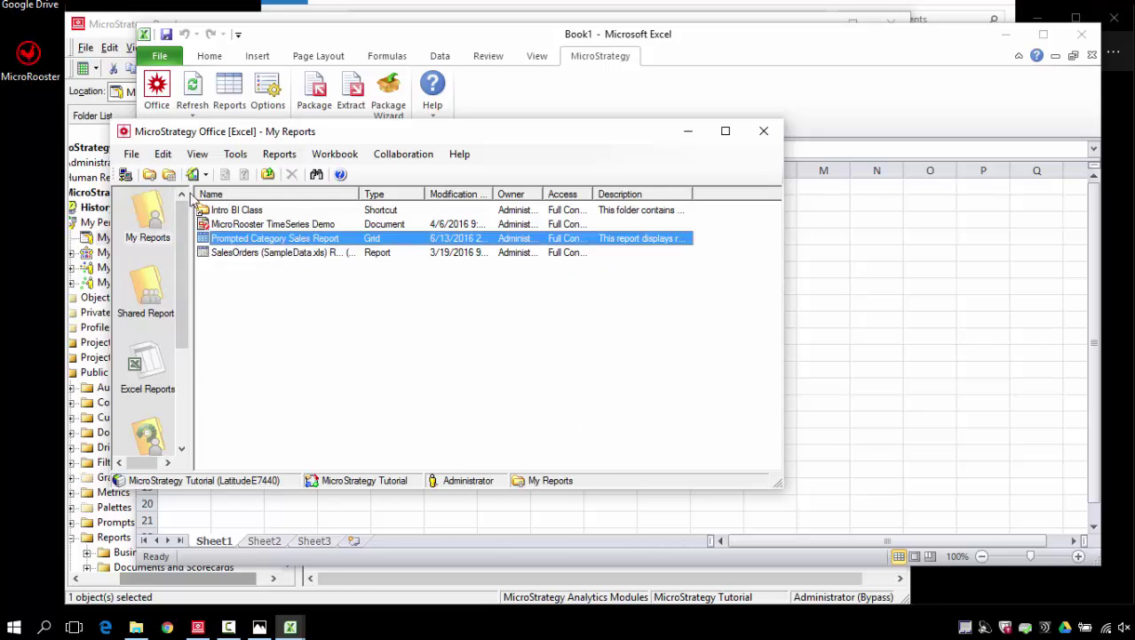
double_click(254, 242)
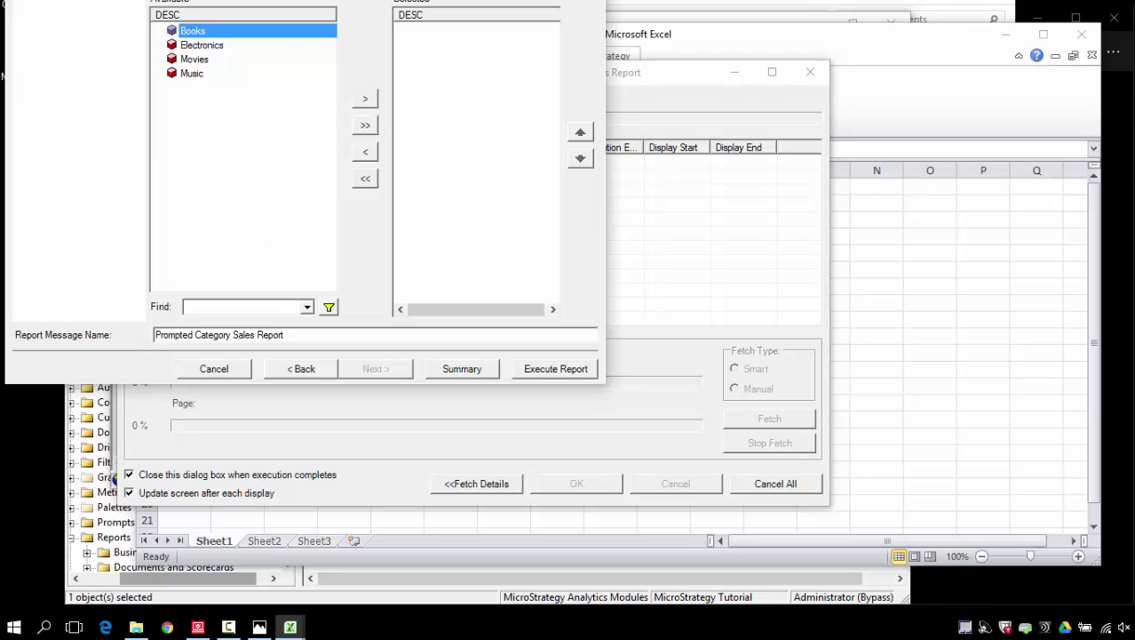
left_click_drag(259, 0, 311, 77)
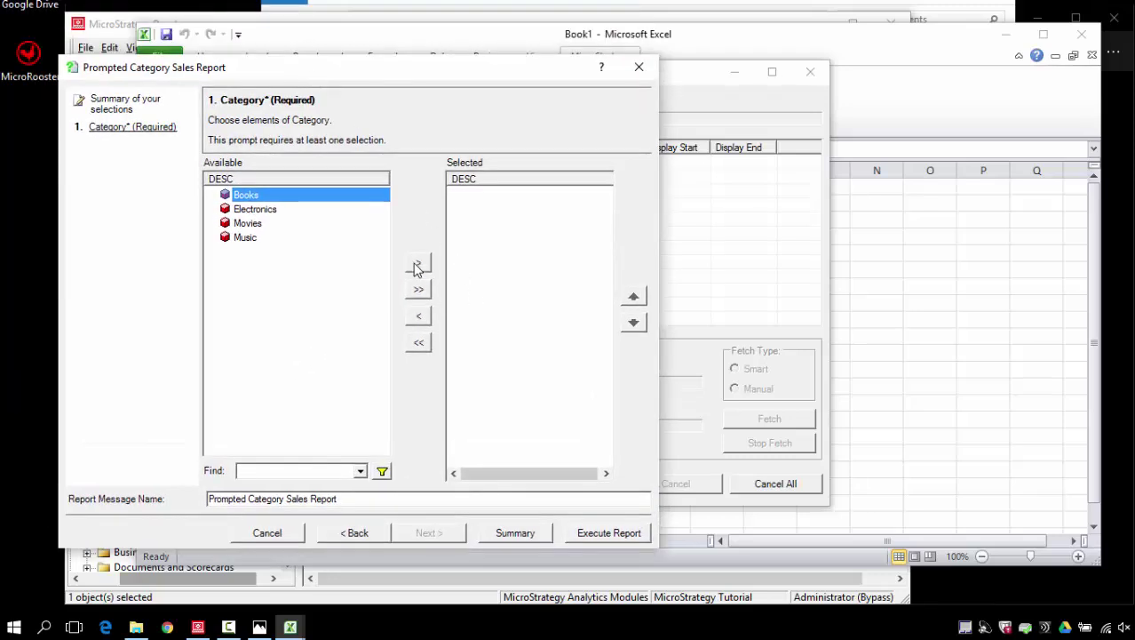
left_click(422, 292)
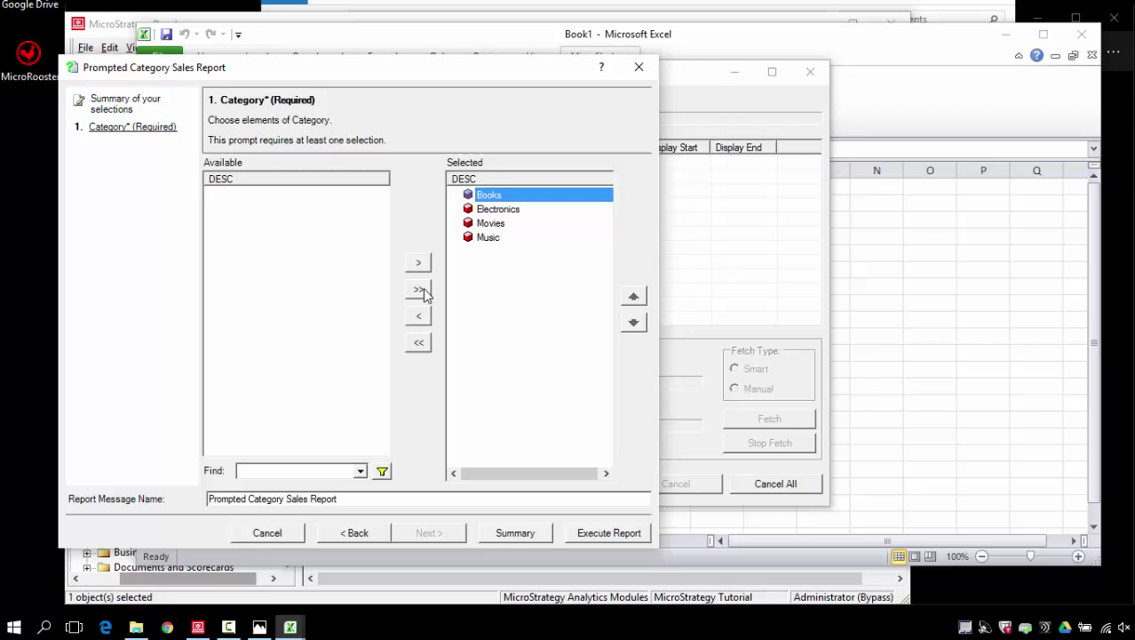
left_click(610, 533)
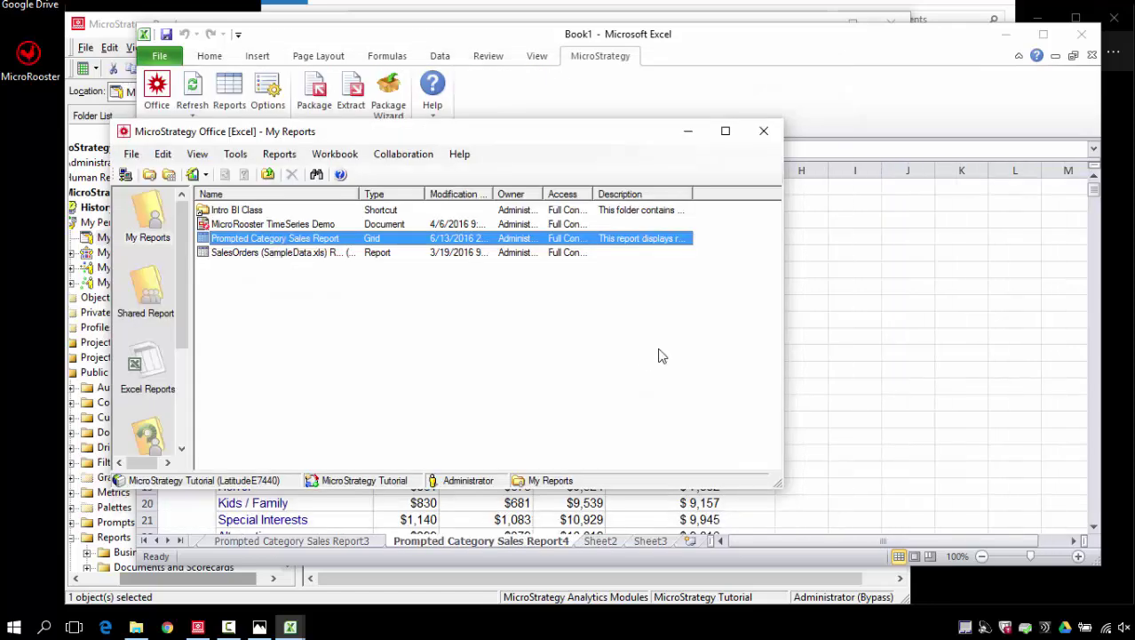
Close the report browser and review the Prompted Category Sales Report sheets for each category and the total
left_click(763, 131)
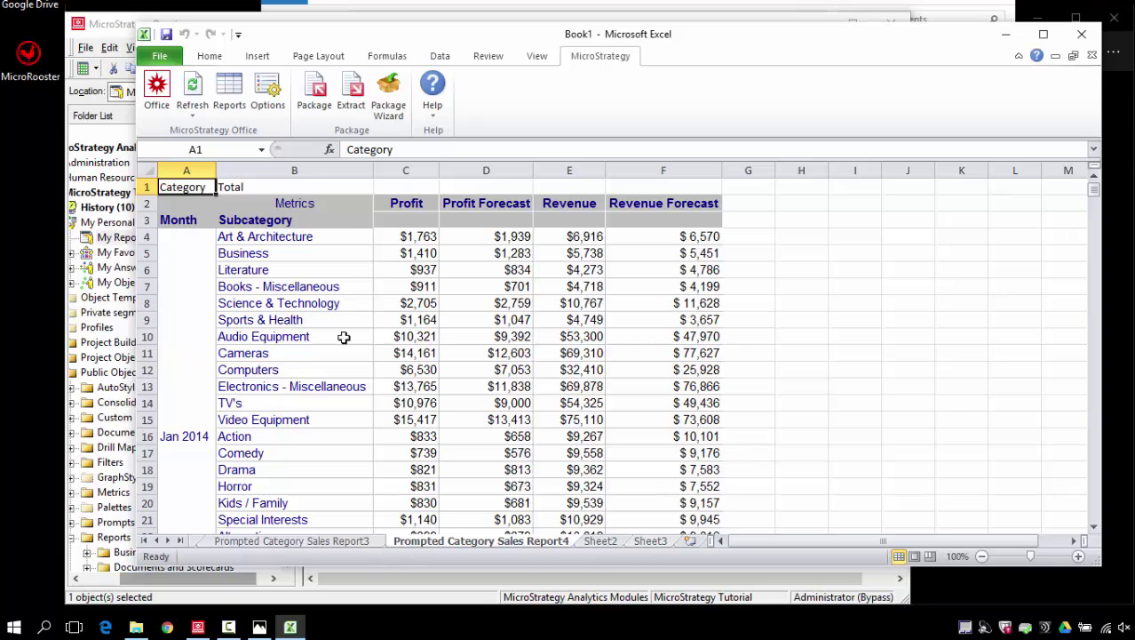
left_click(333, 541)
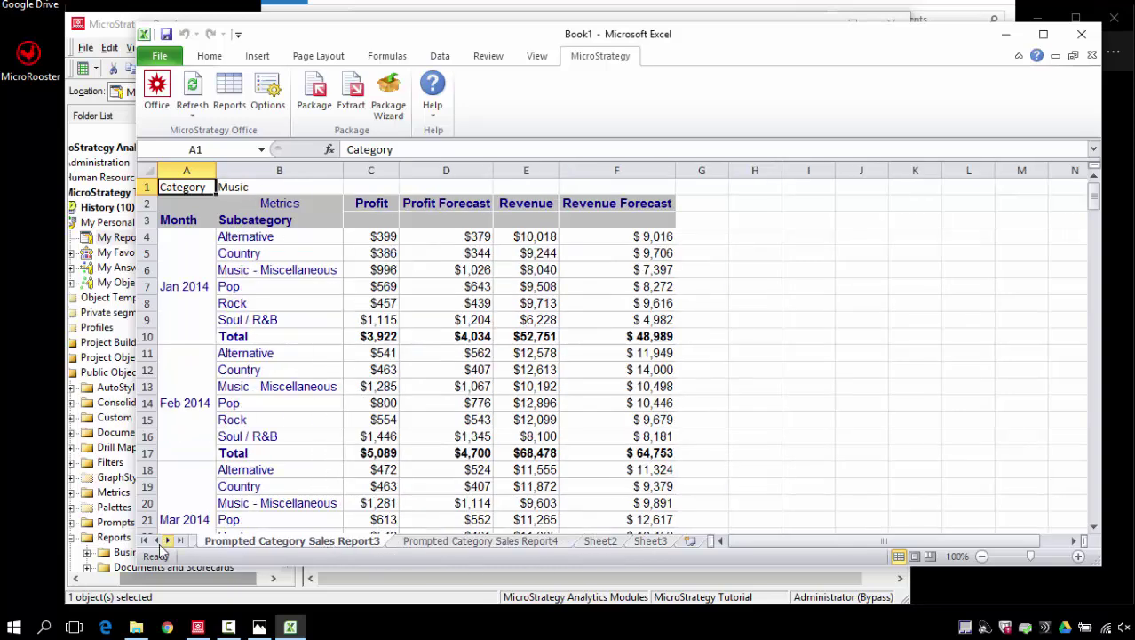
left_click(145, 540)
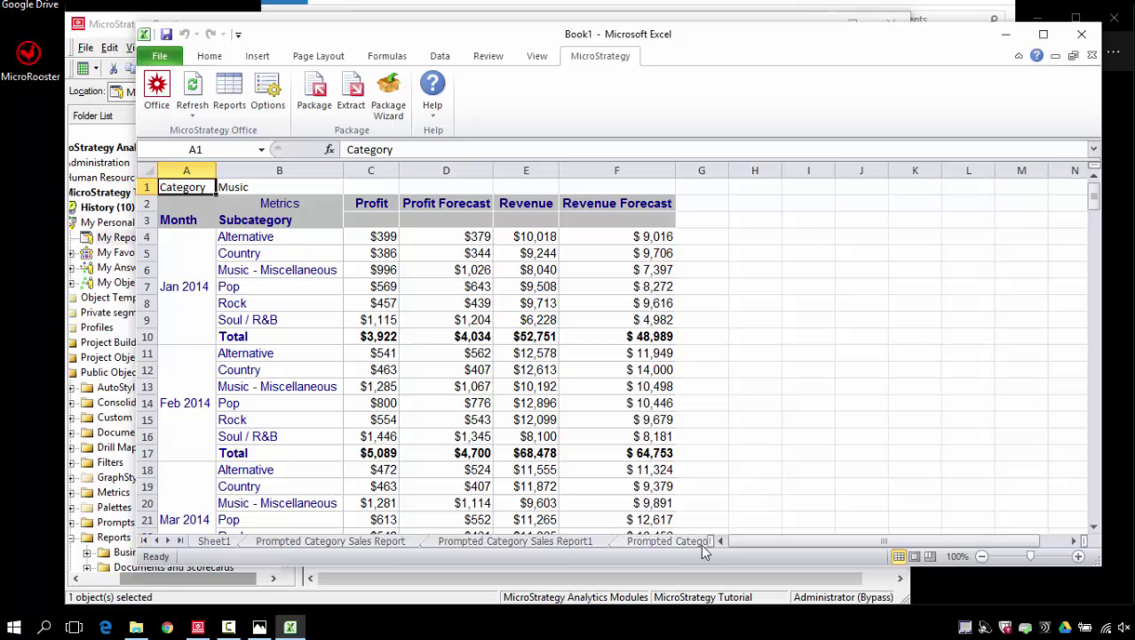
left_click_drag(717, 540, 968, 540)
left_click(293, 540)
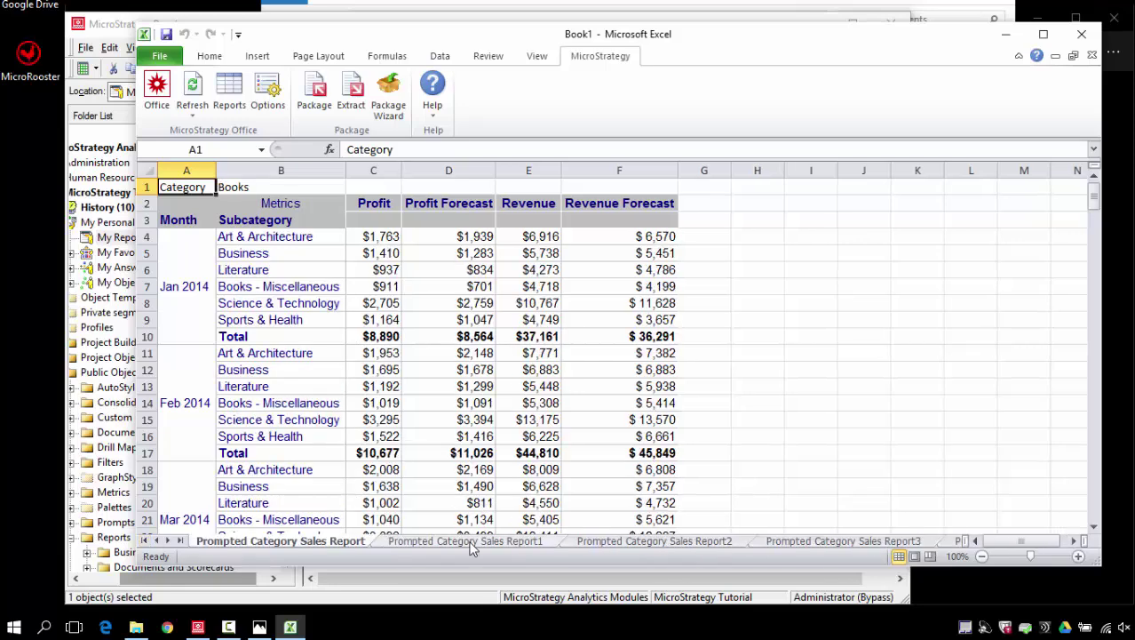
left_click(475, 542)
left_click(654, 541)
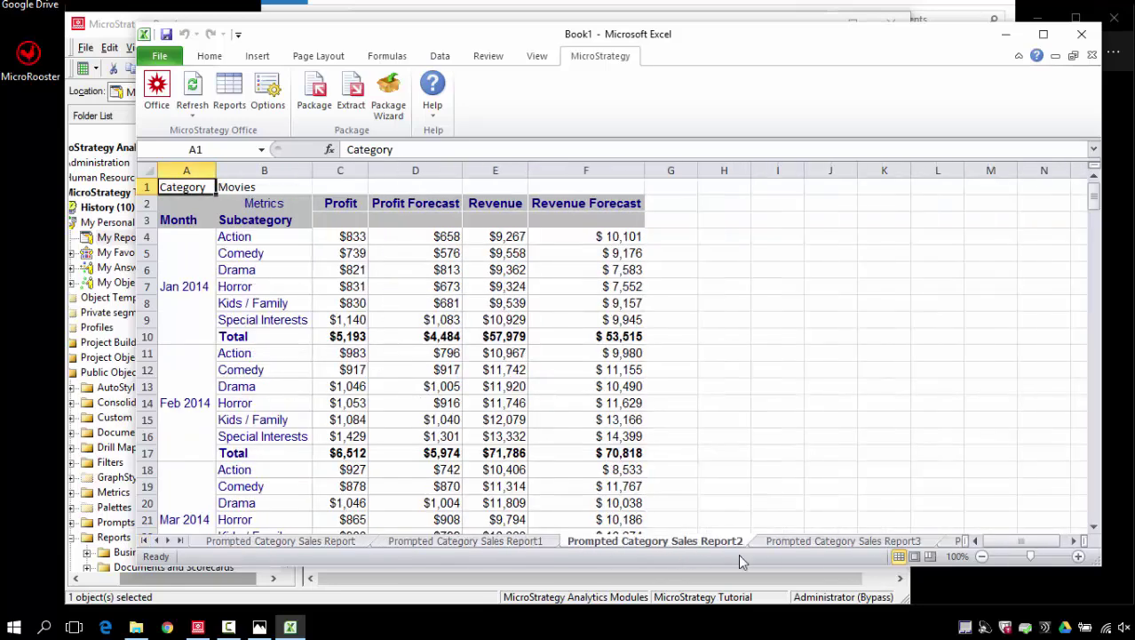
left_click(846, 542)
left_click(961, 542)
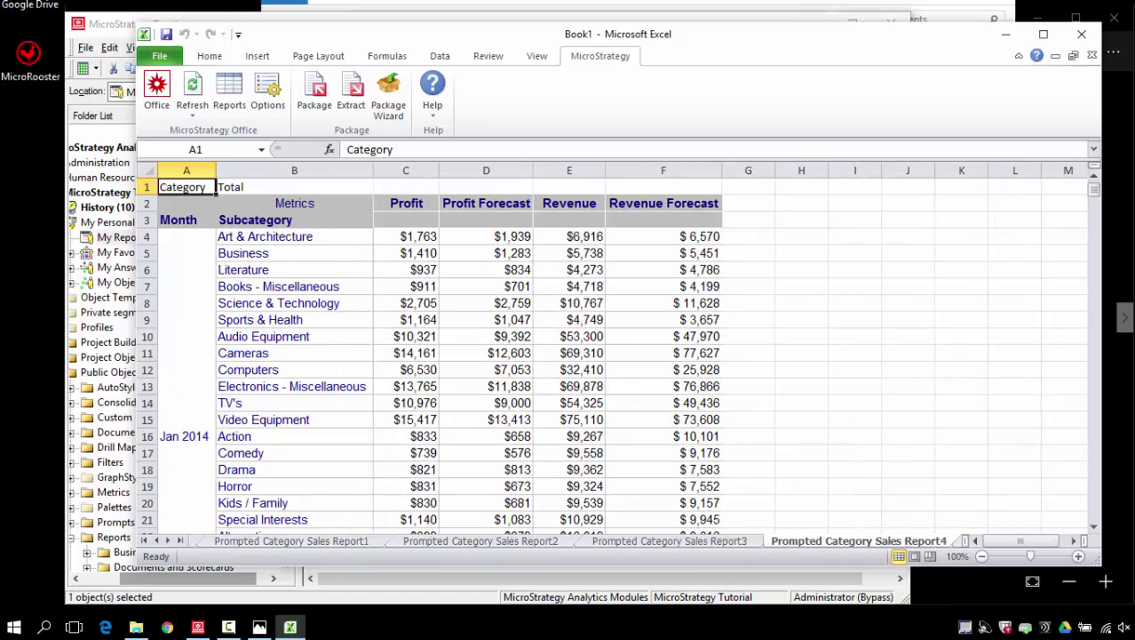
Re-prompt the workbook with Books removed from the selected categories and accept the Electronics, Movies, Music and Total pages
left_click(204, 106)
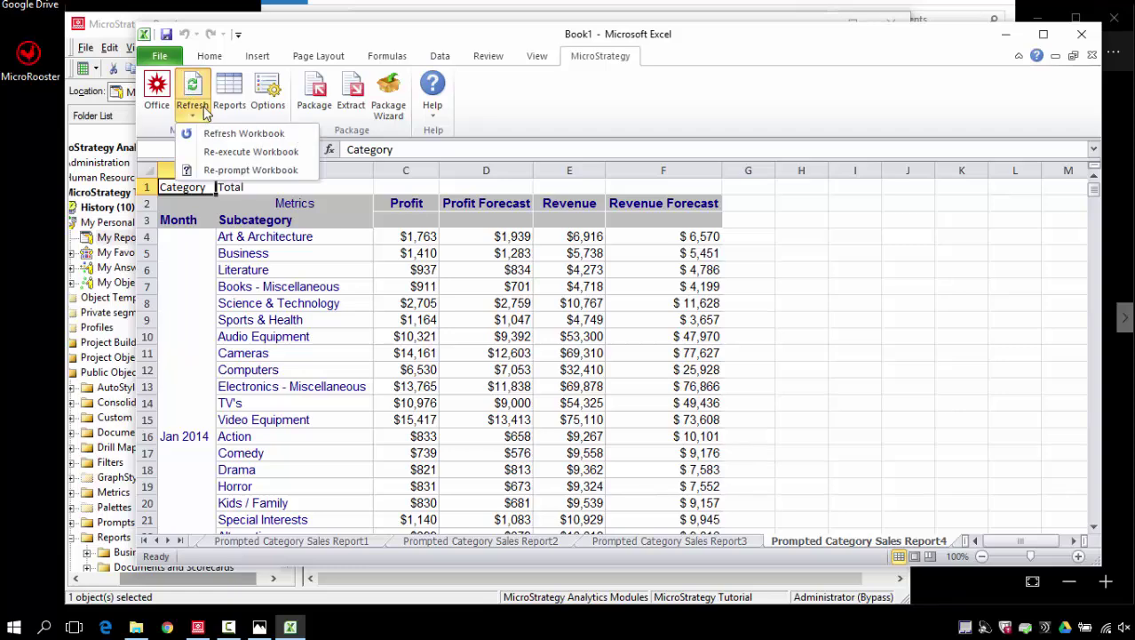
left_click(239, 170)
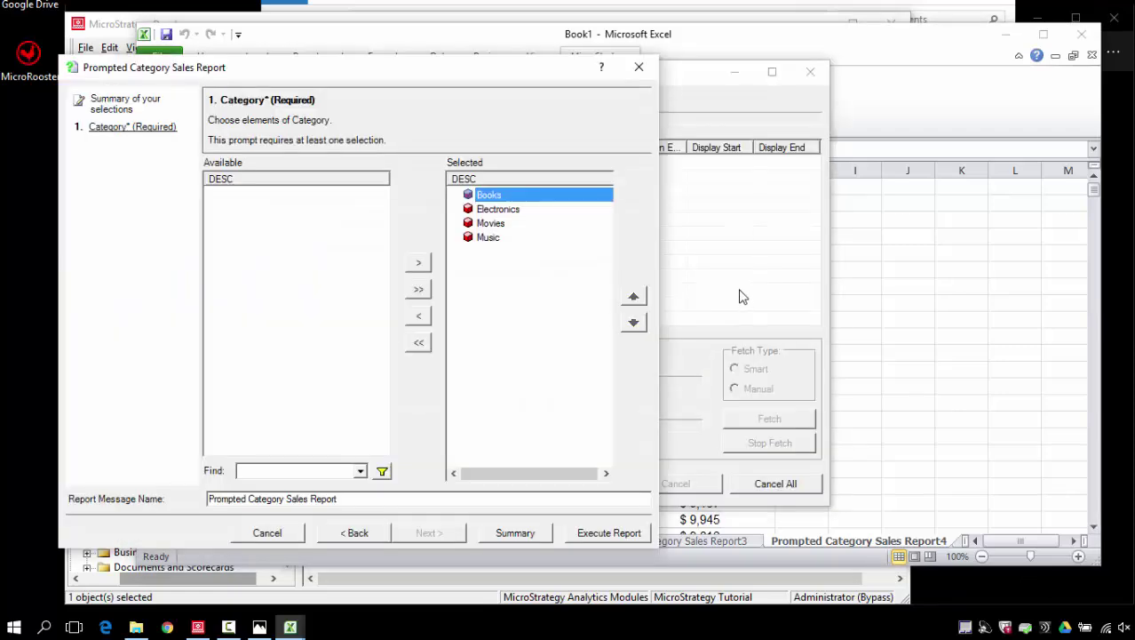
left_click(417, 317)
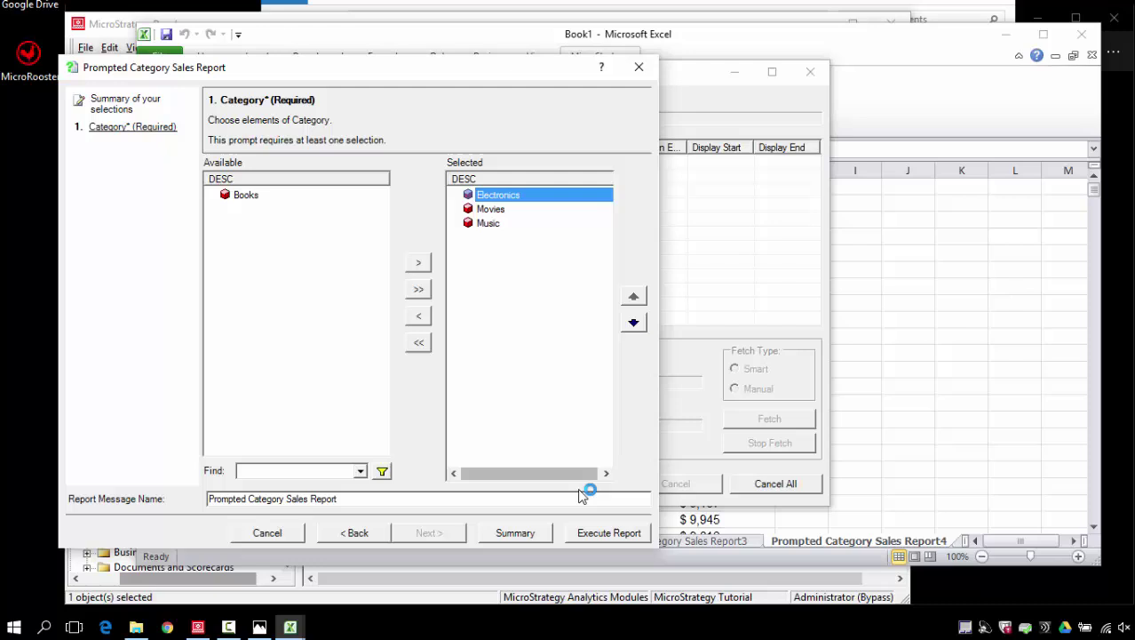
left_click(593, 533)
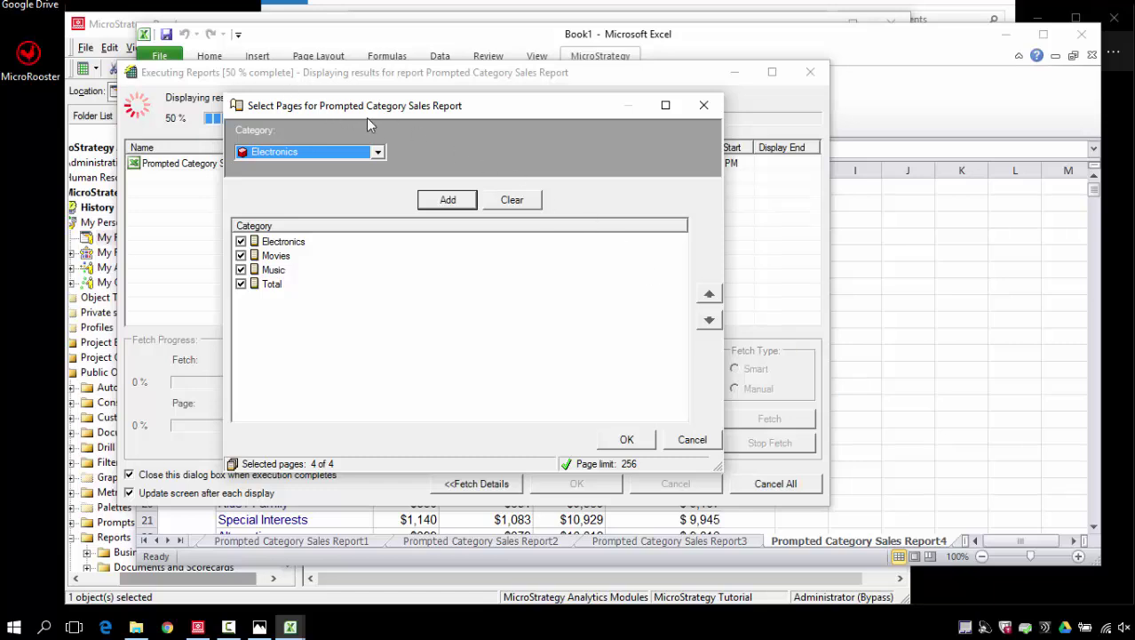
left_click(380, 154)
left_click(379, 154)
left_click(627, 439)
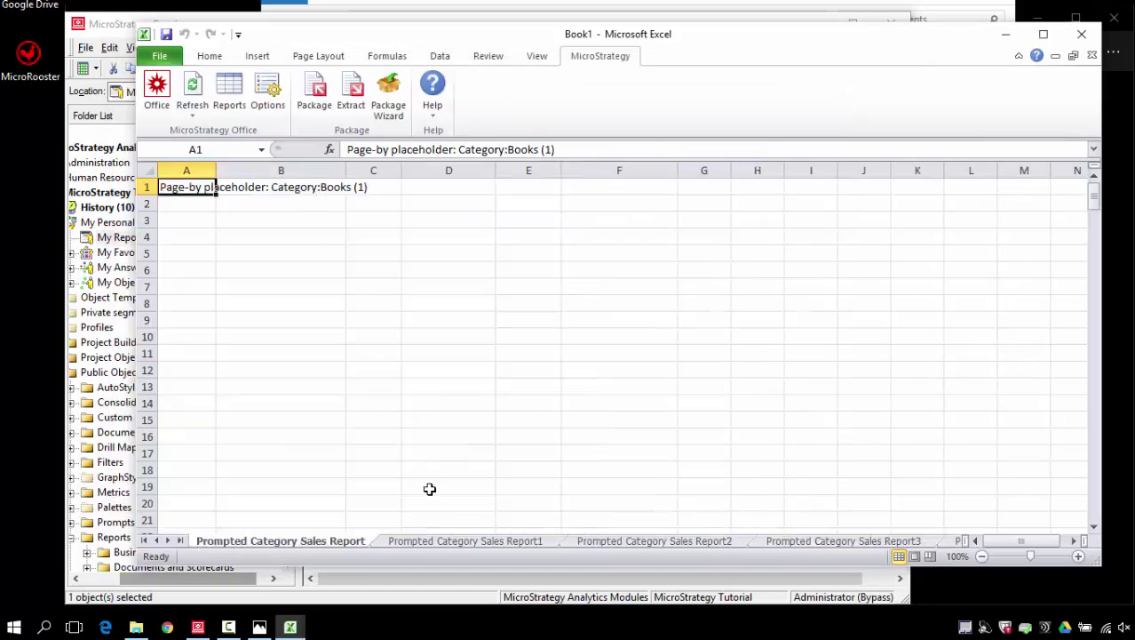
Try packaging the MicroRooster Office Demo workbook without closing the current workbook, and cancel before creating the package
left_click(316, 98)
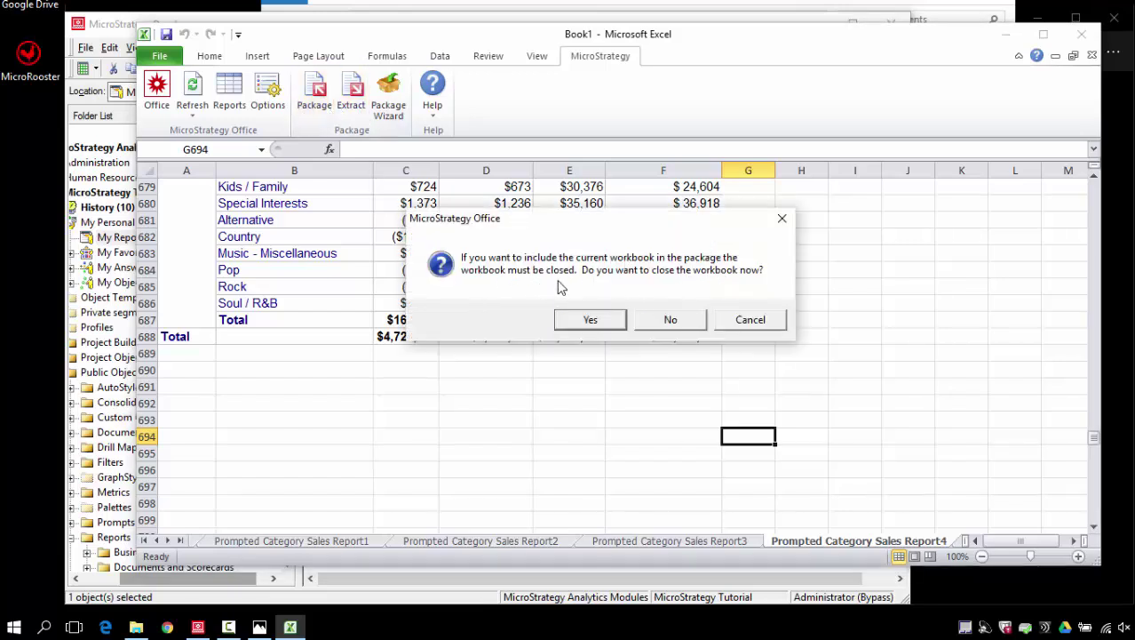
left_click(666, 322)
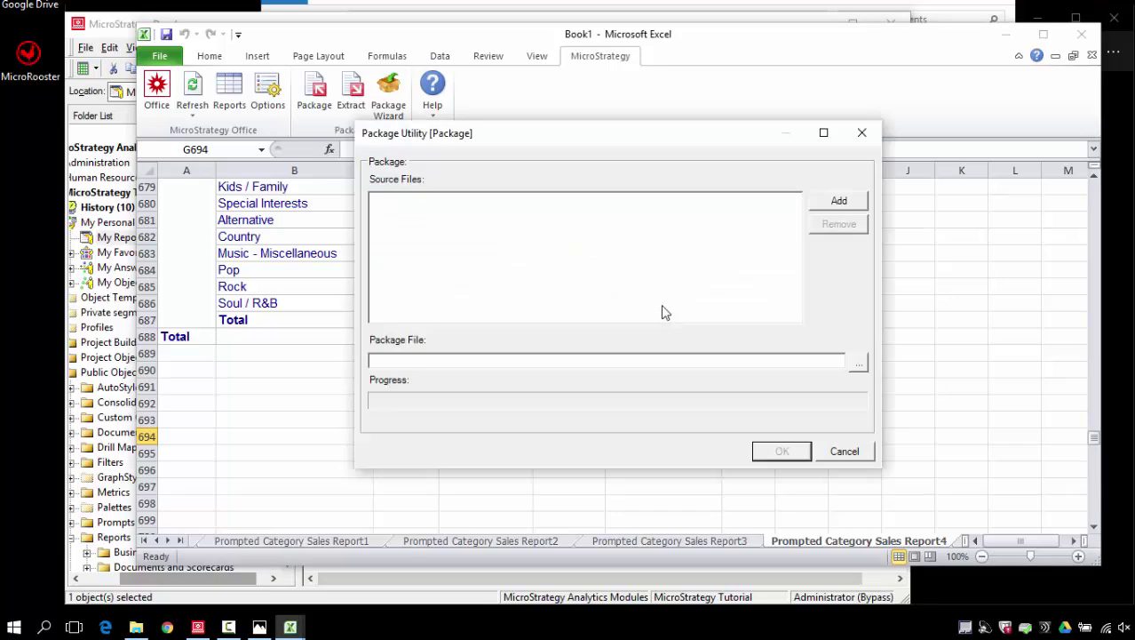
left_click(838, 201)
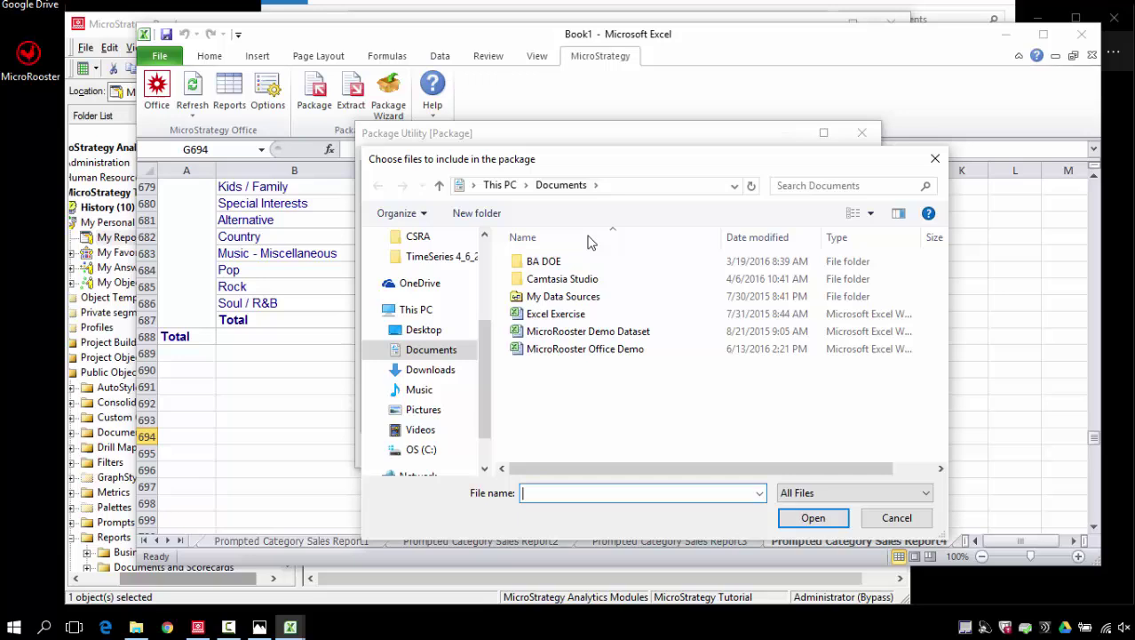
left_click(587, 350)
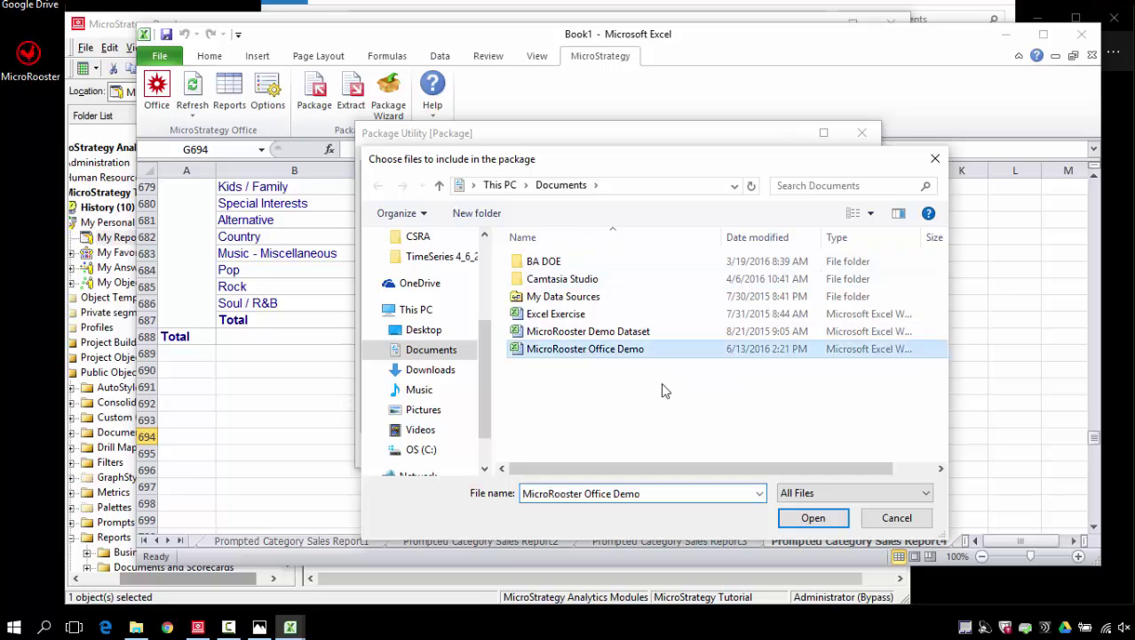
left_click(811, 518)
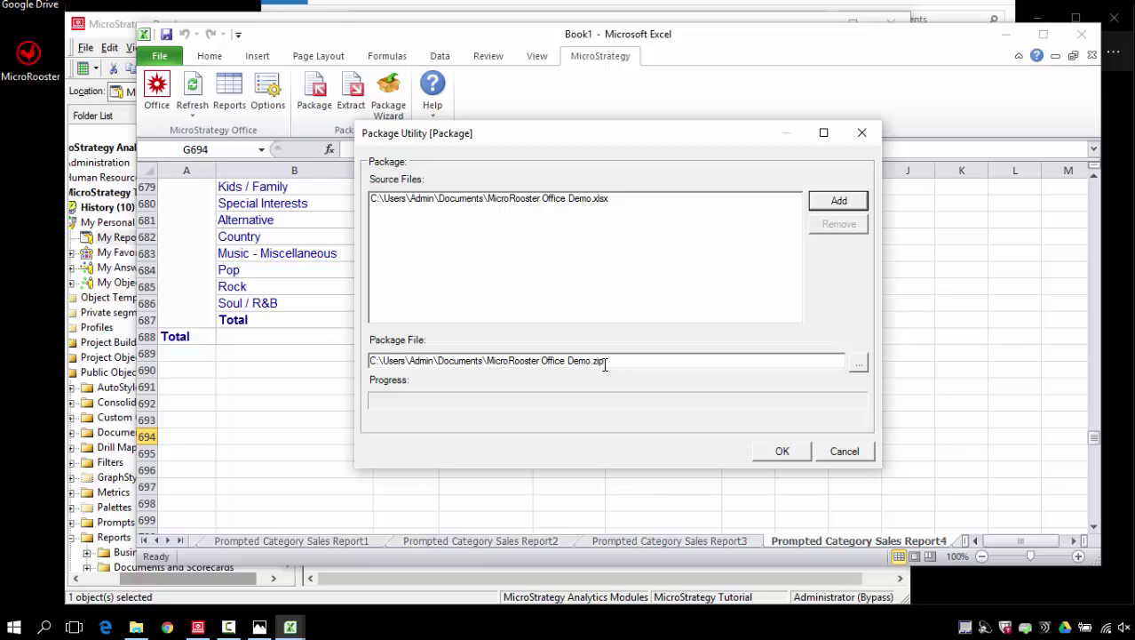
left_click(842, 460)
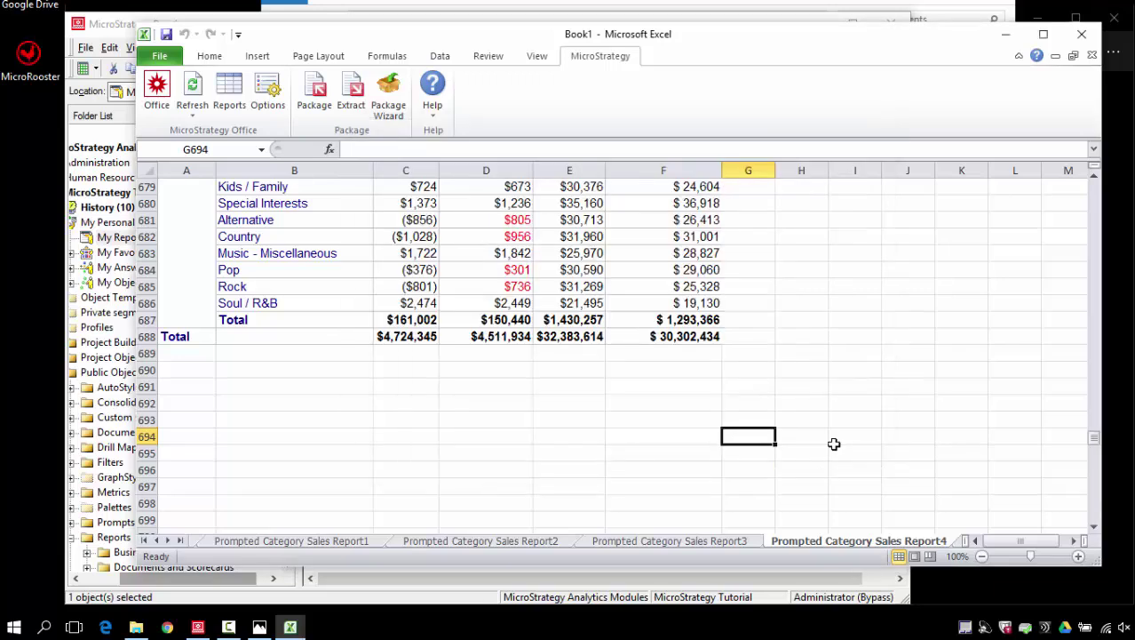
Examine the Extract utility and its package file type choices, and close it without extracting anything
left_click(350, 93)
left_click(835, 199)
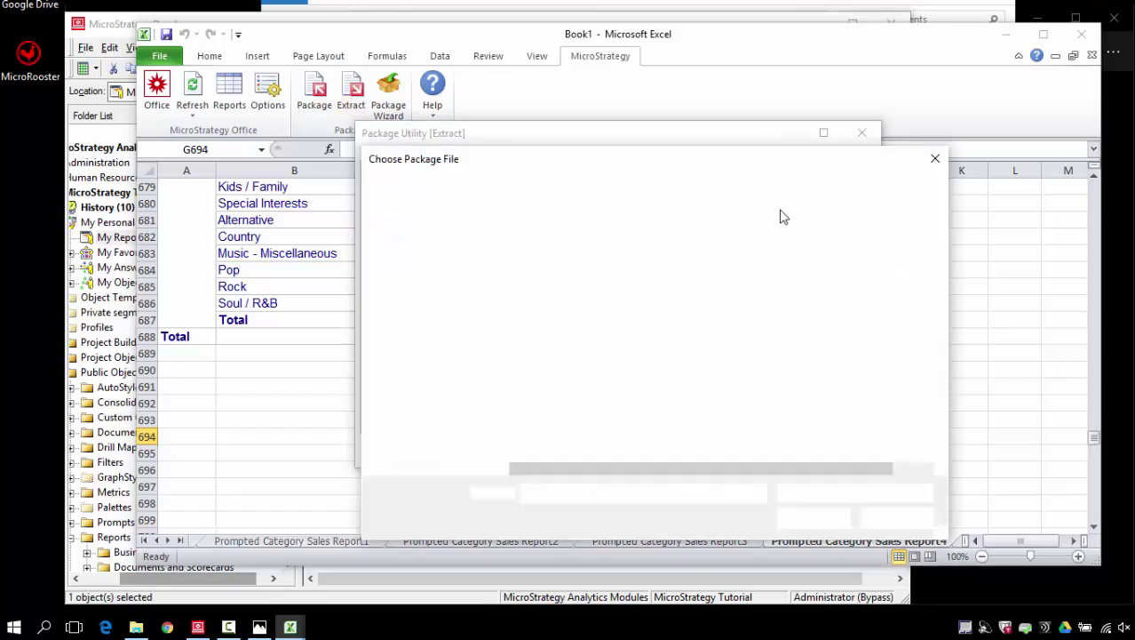
left_click(822, 494)
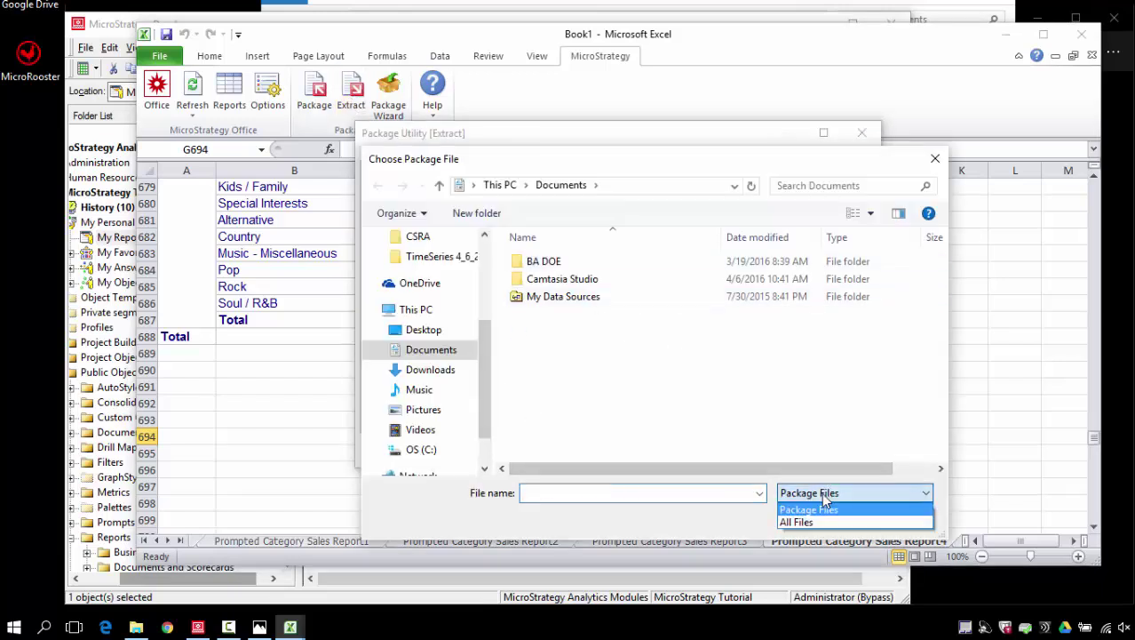
left_click(821, 508)
left_click(897, 518)
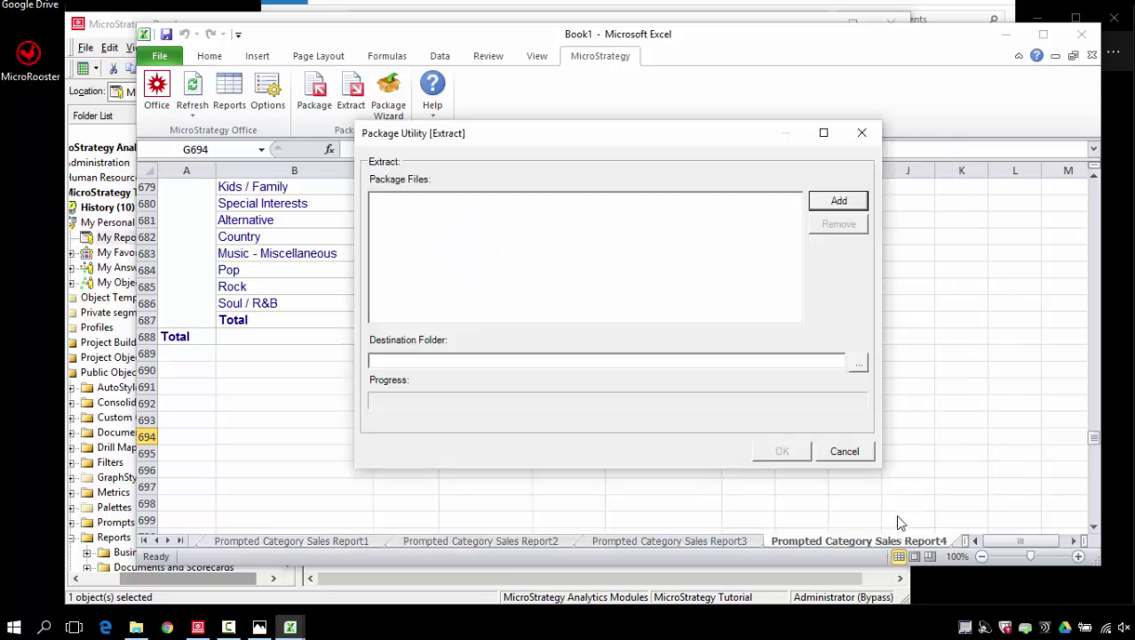
left_click(842, 458)
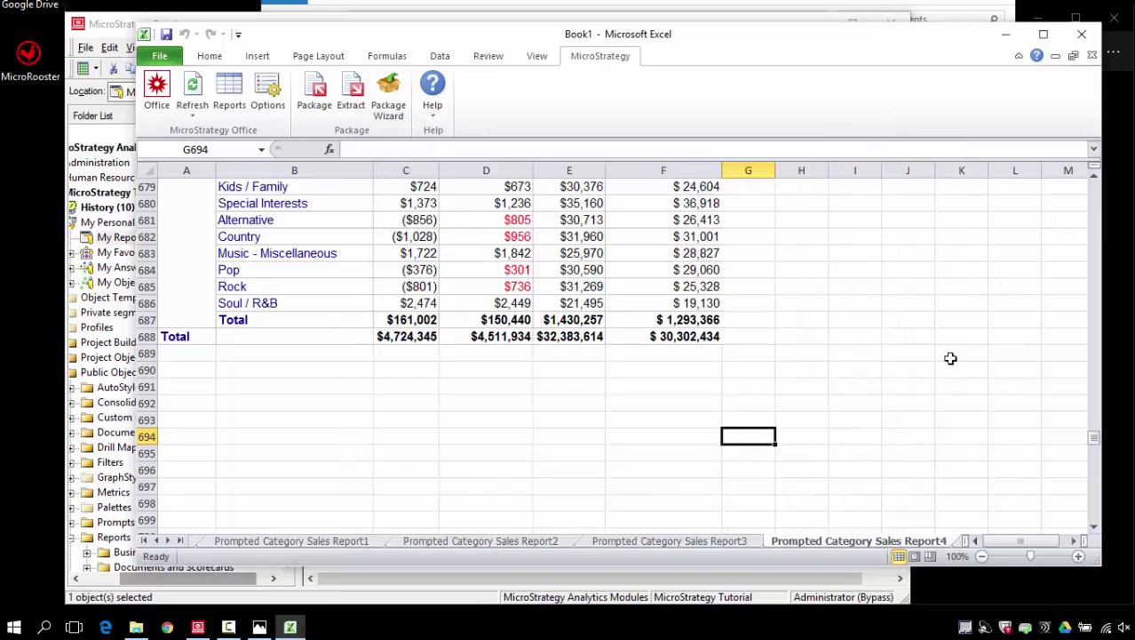